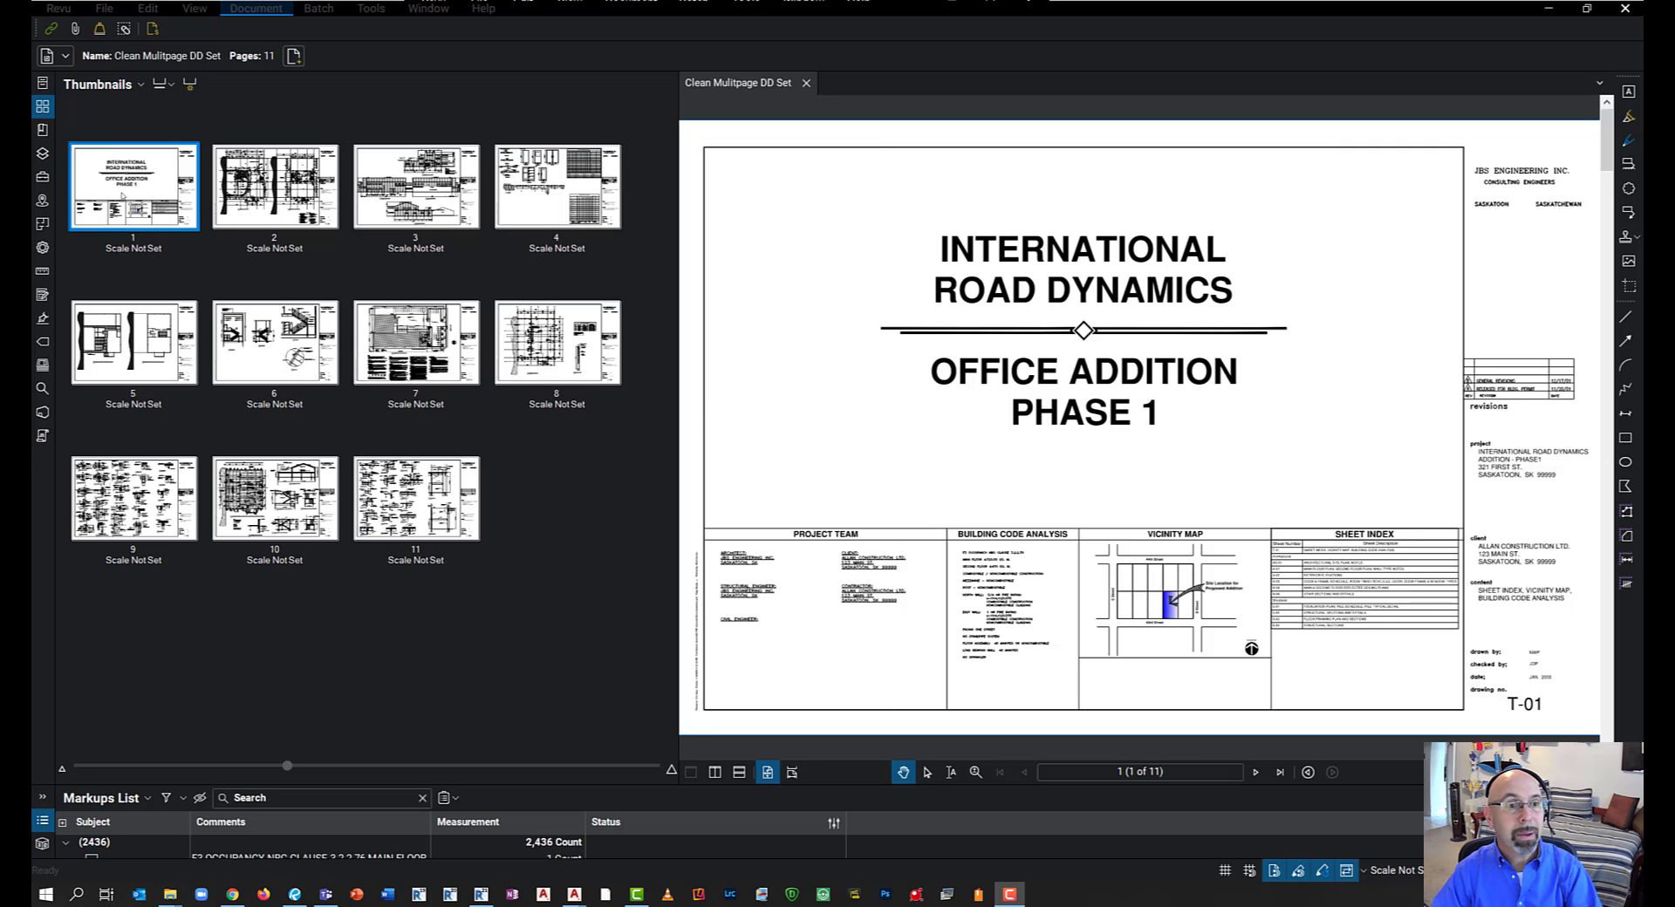
Open page 2 of the drawing set and examine the section callouts around the main floor plan's entrance stair
click(275, 188)
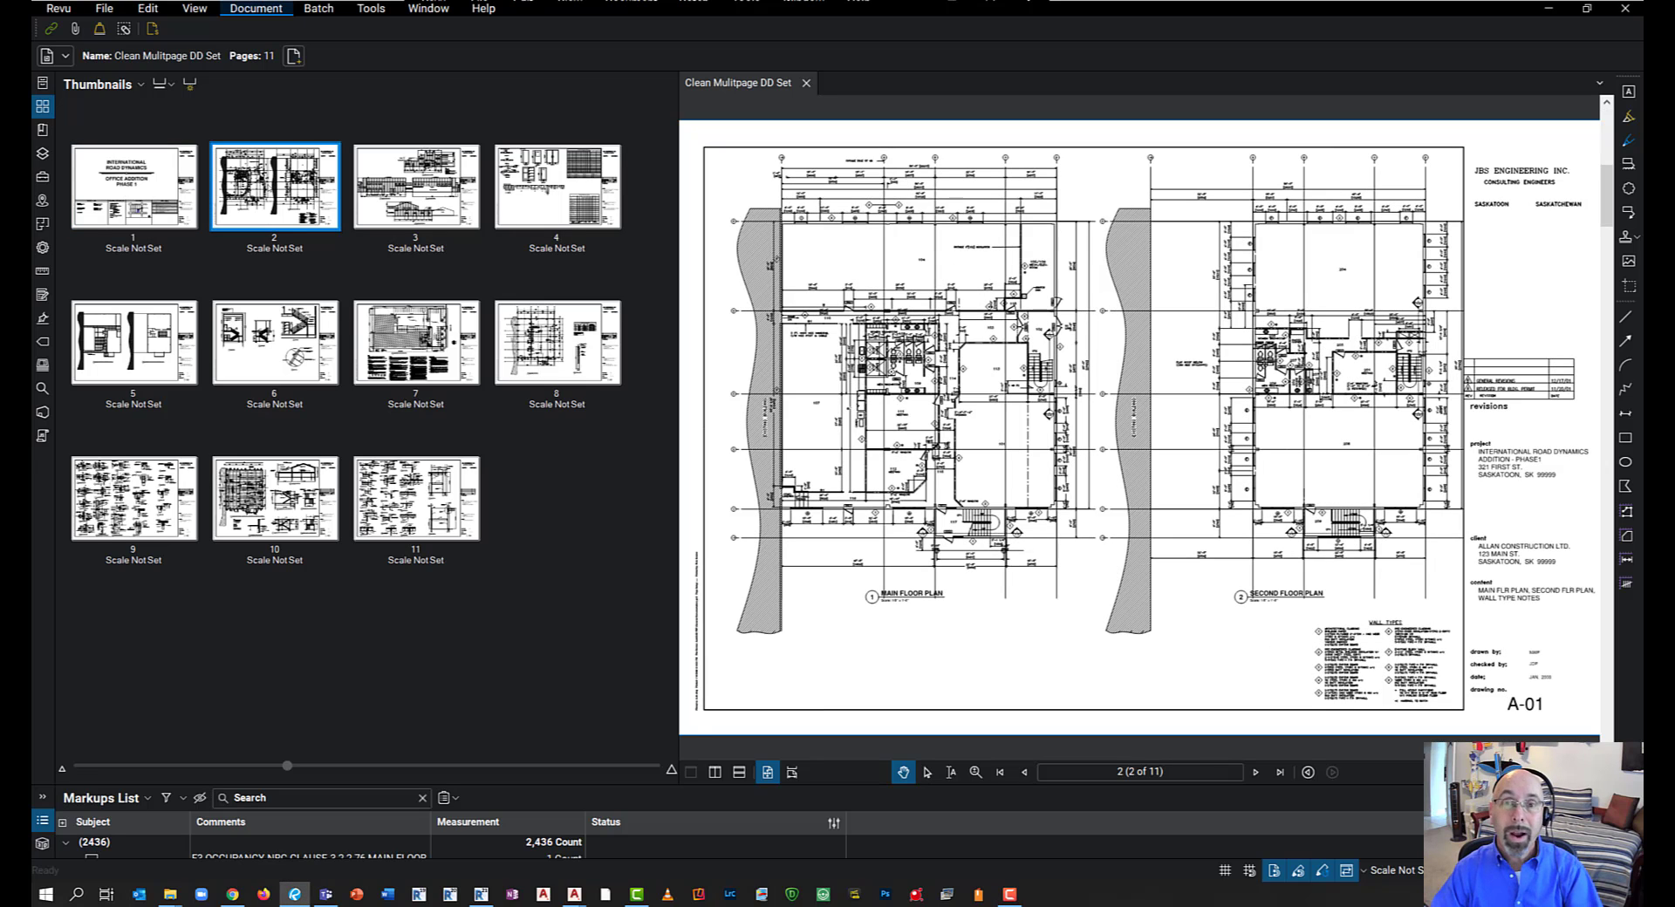
click(290, 251)
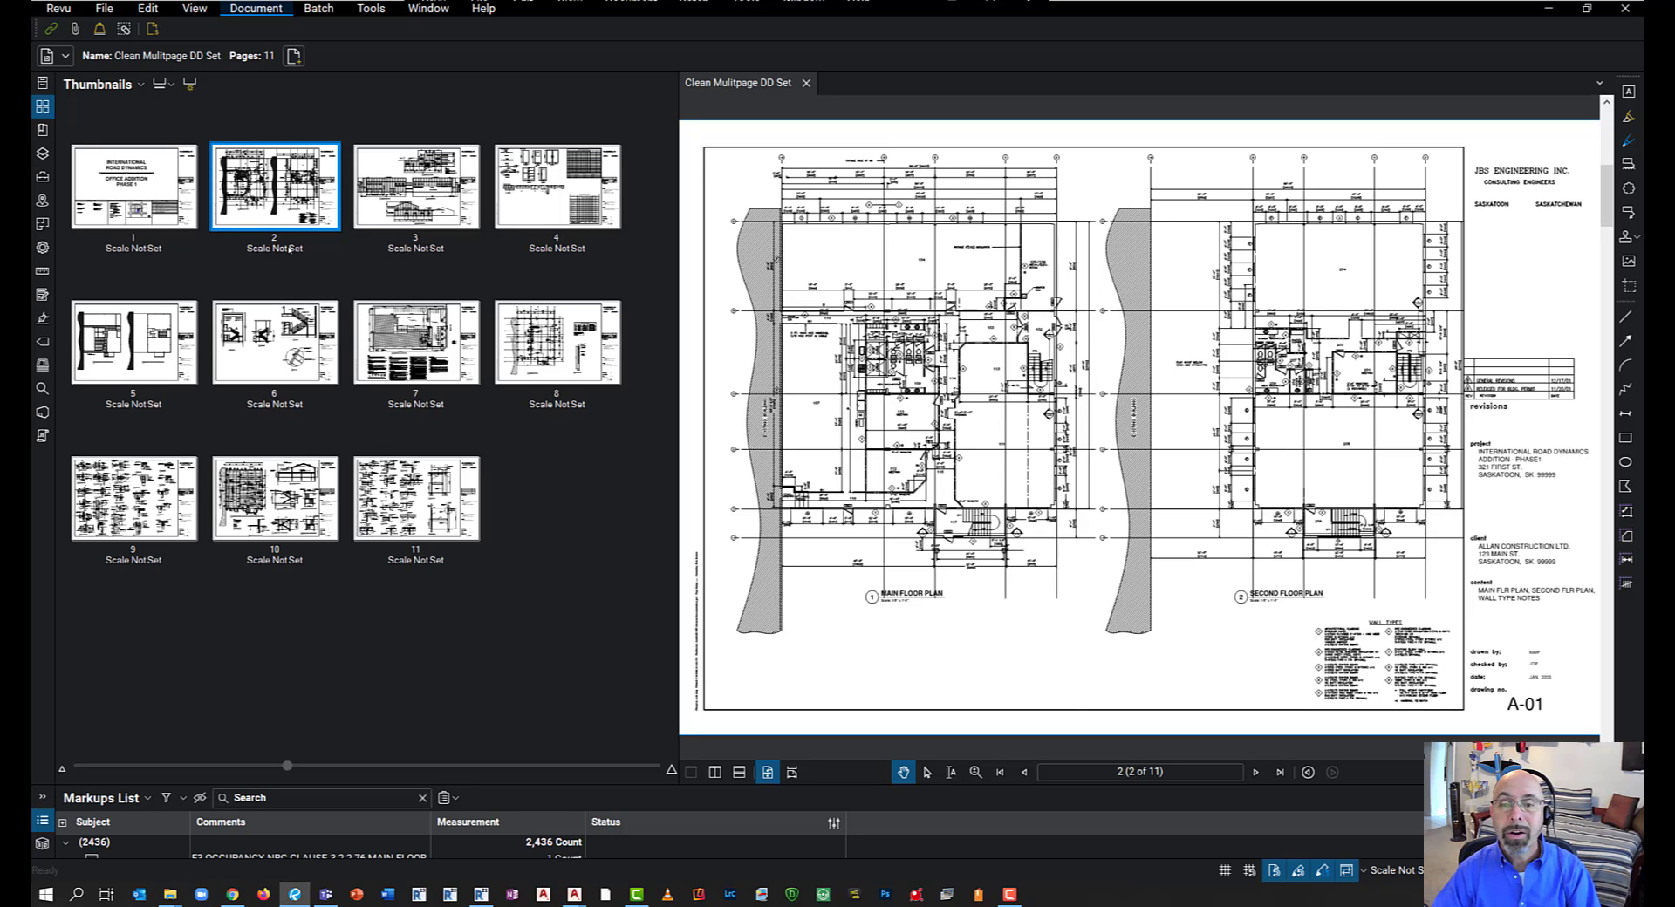
scroll(949, 545, up, 5)
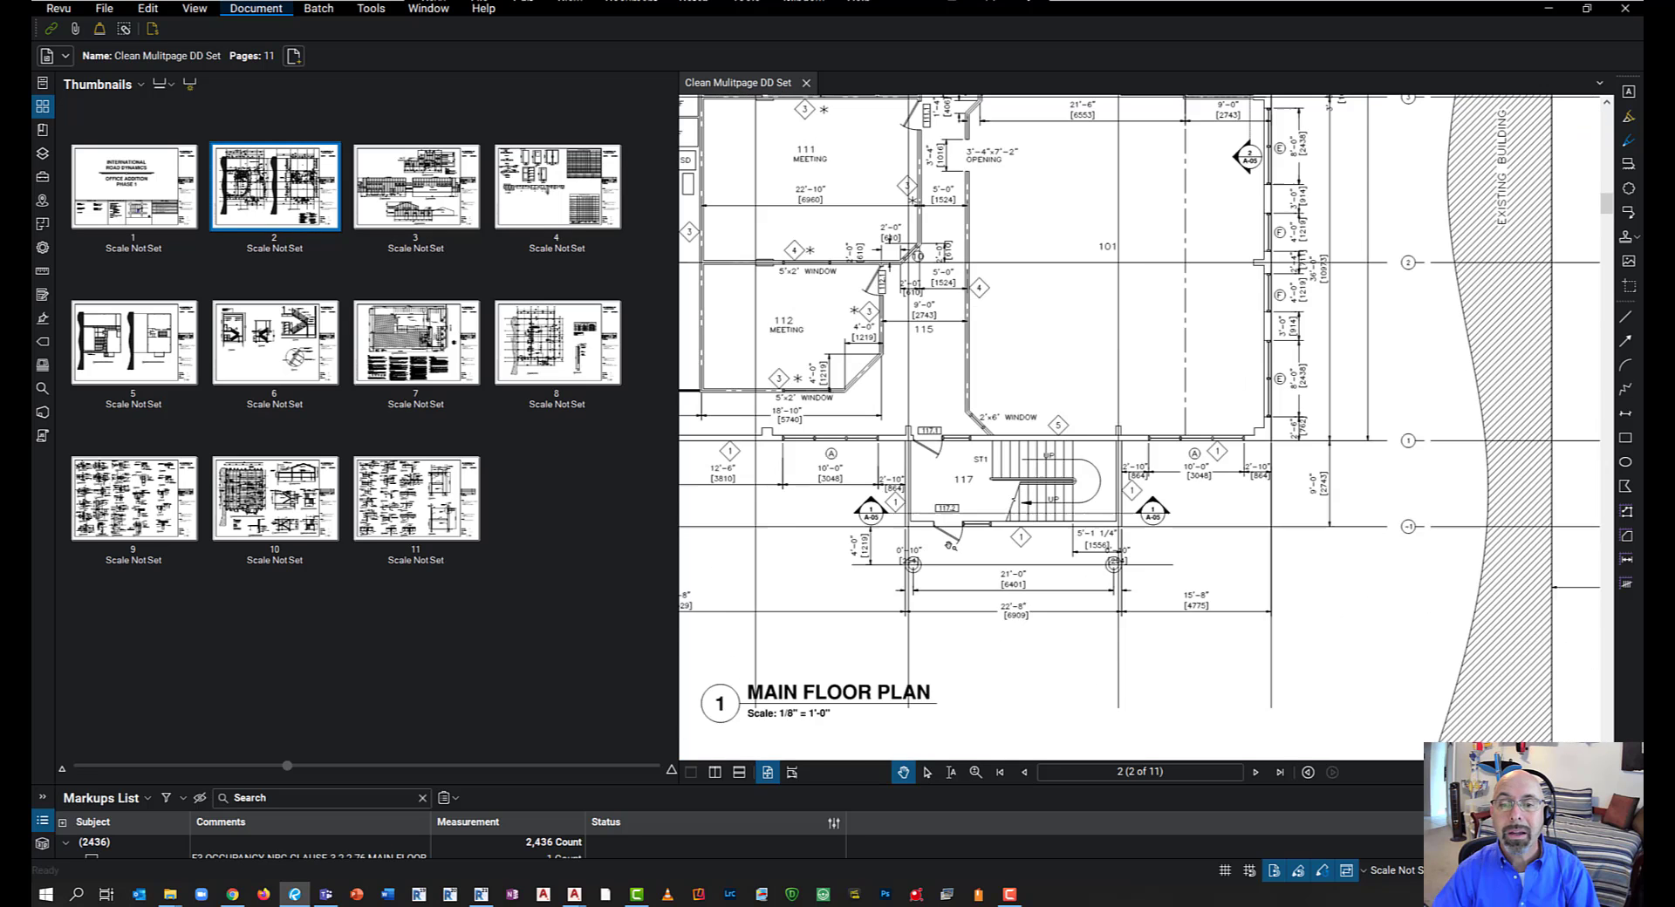
scroll(948, 545, up, 2)
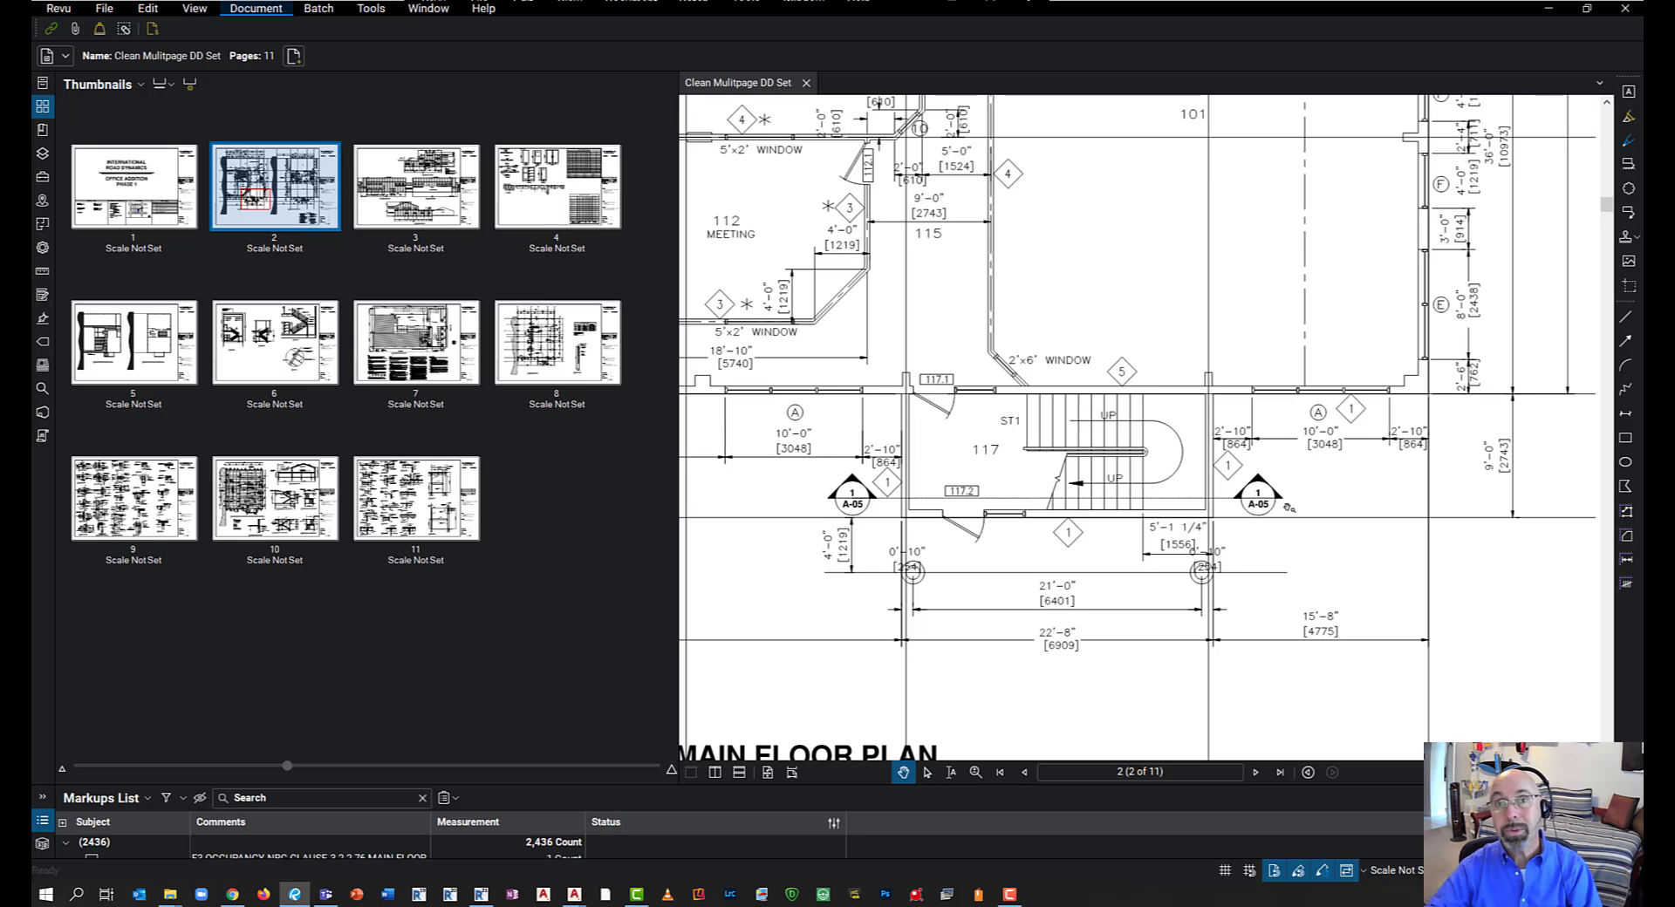
scroll(1289, 507, down, 7)
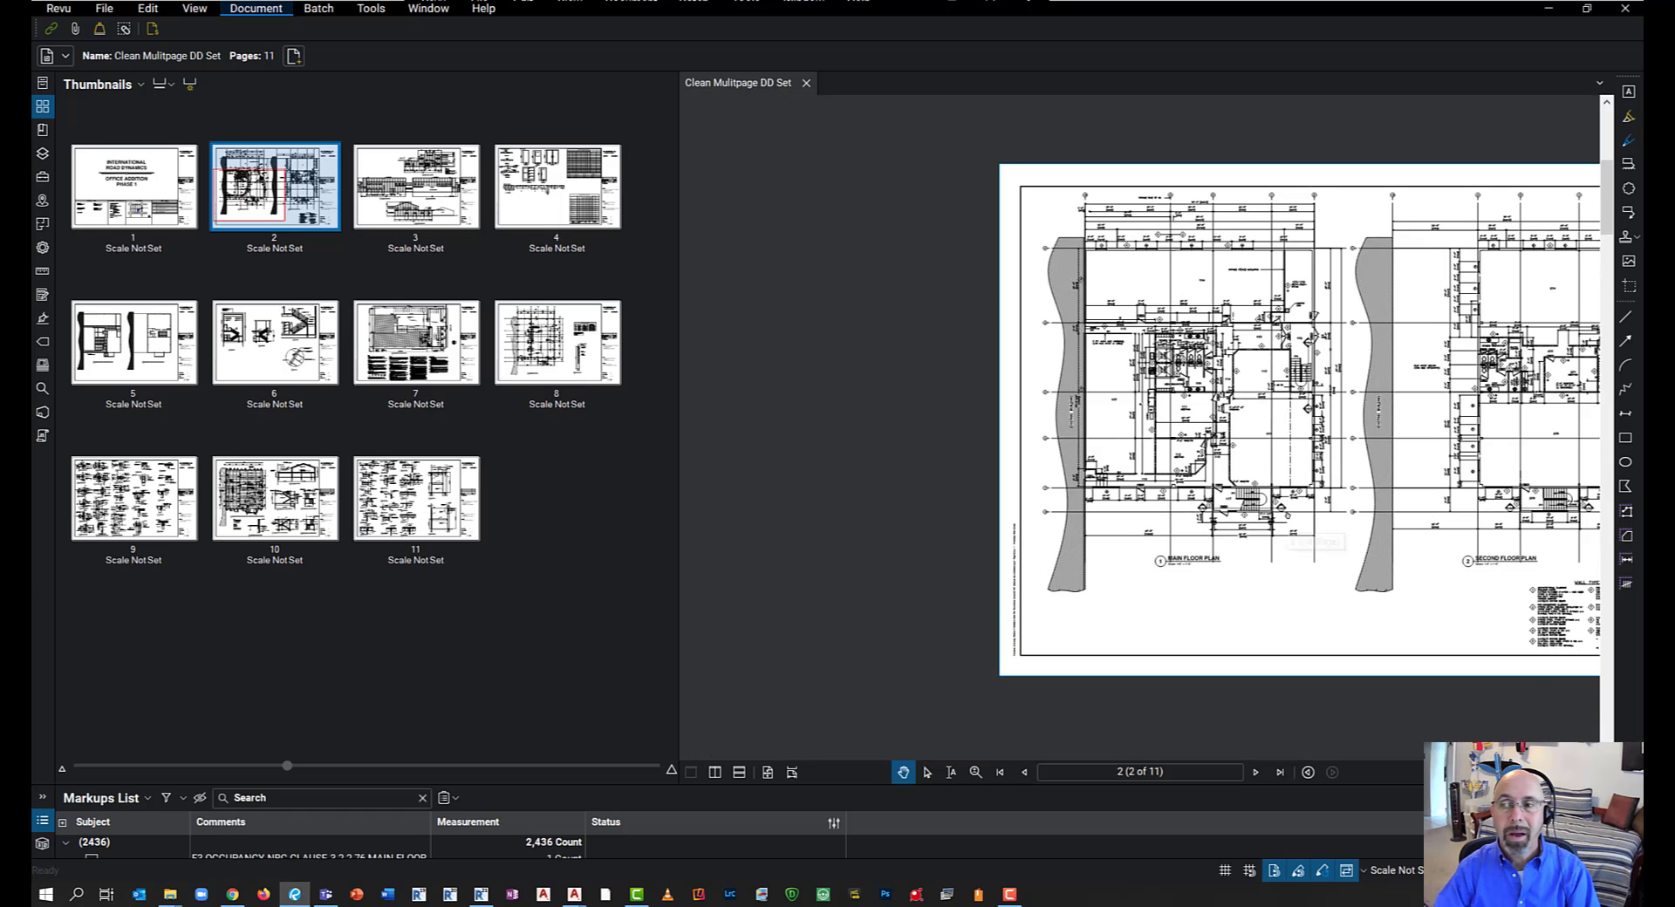
drag(1289, 508, 1050, 534)
scroll(1036, 534, down, 1)
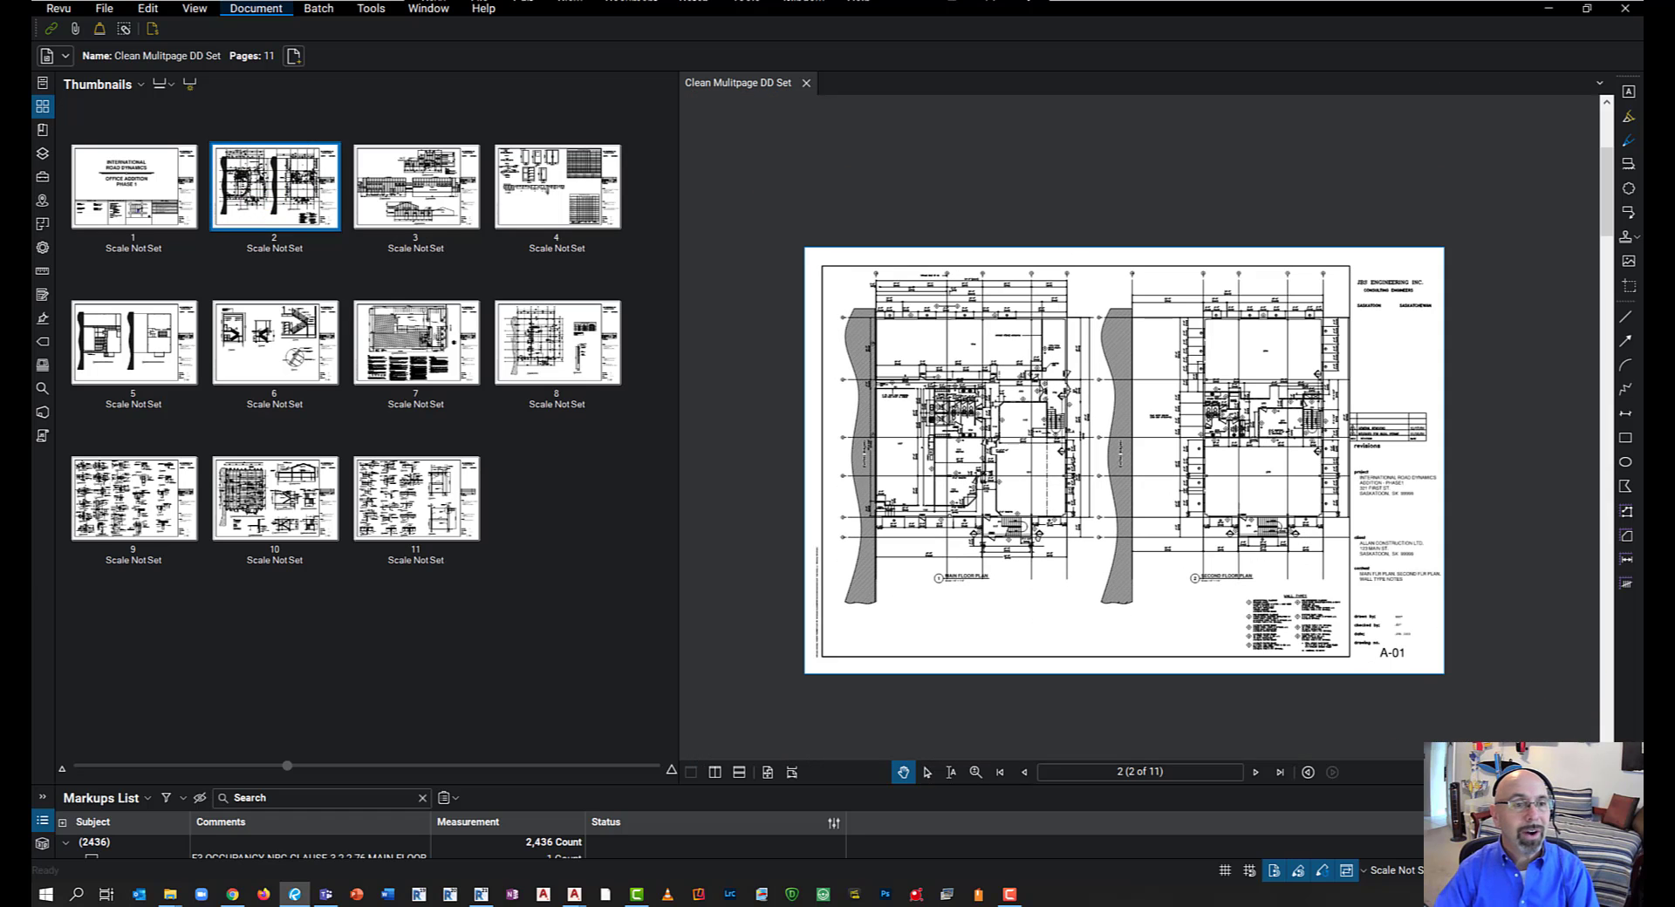
Start creating page labels from a page region, using the drawing number A-01 in the title block as the first region
click(260, 11)
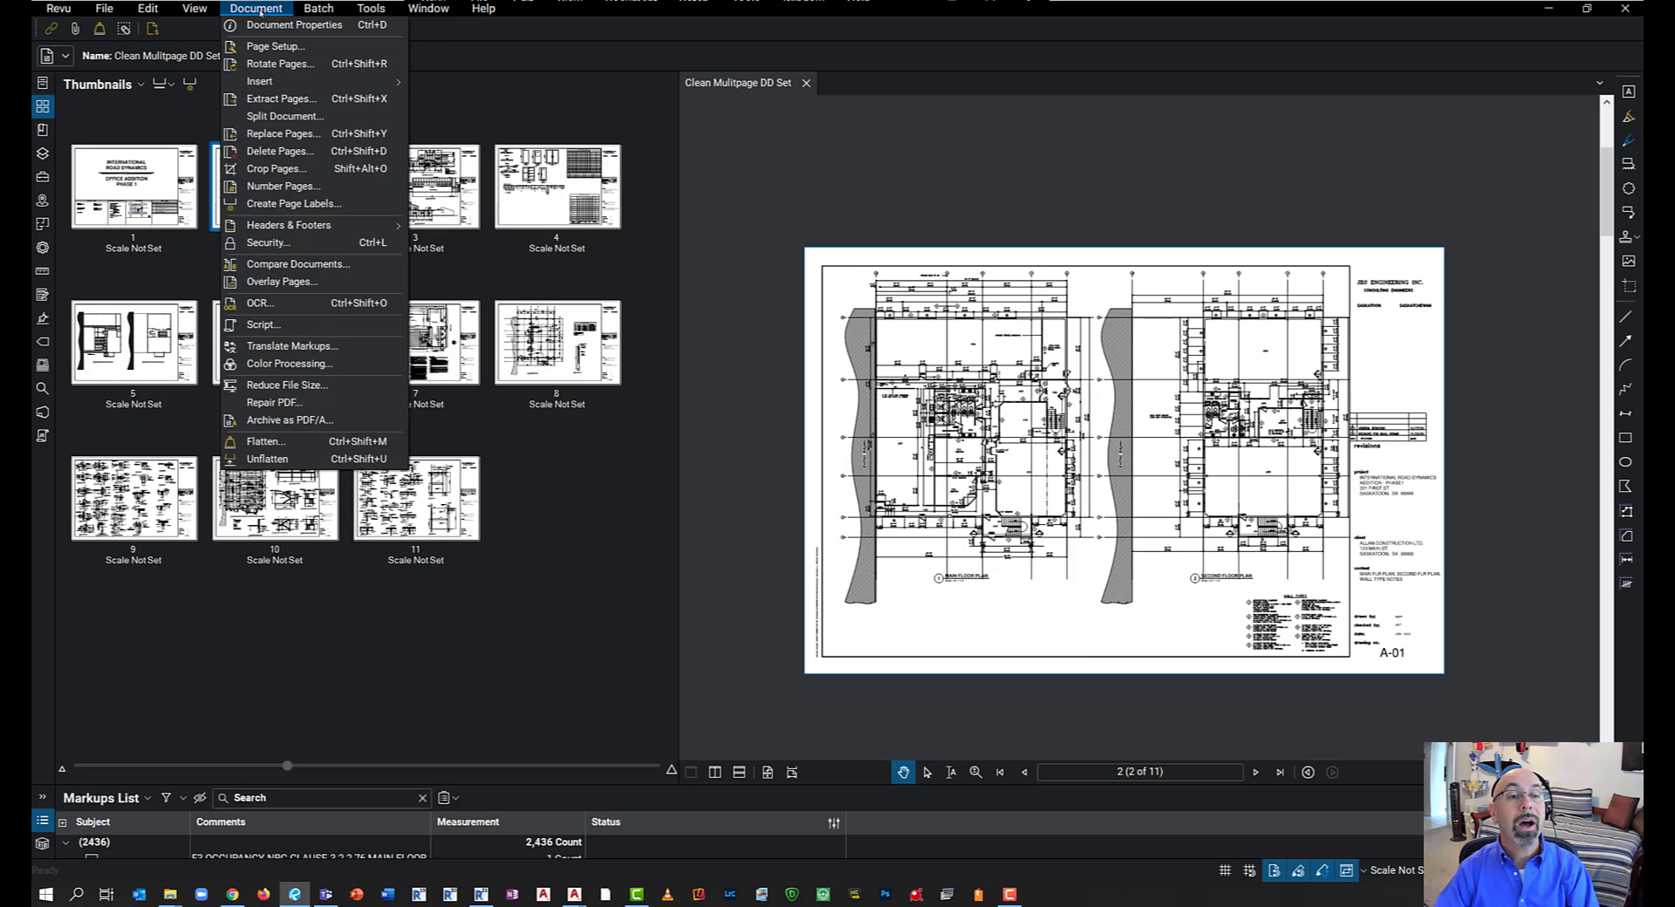
click(337, 204)
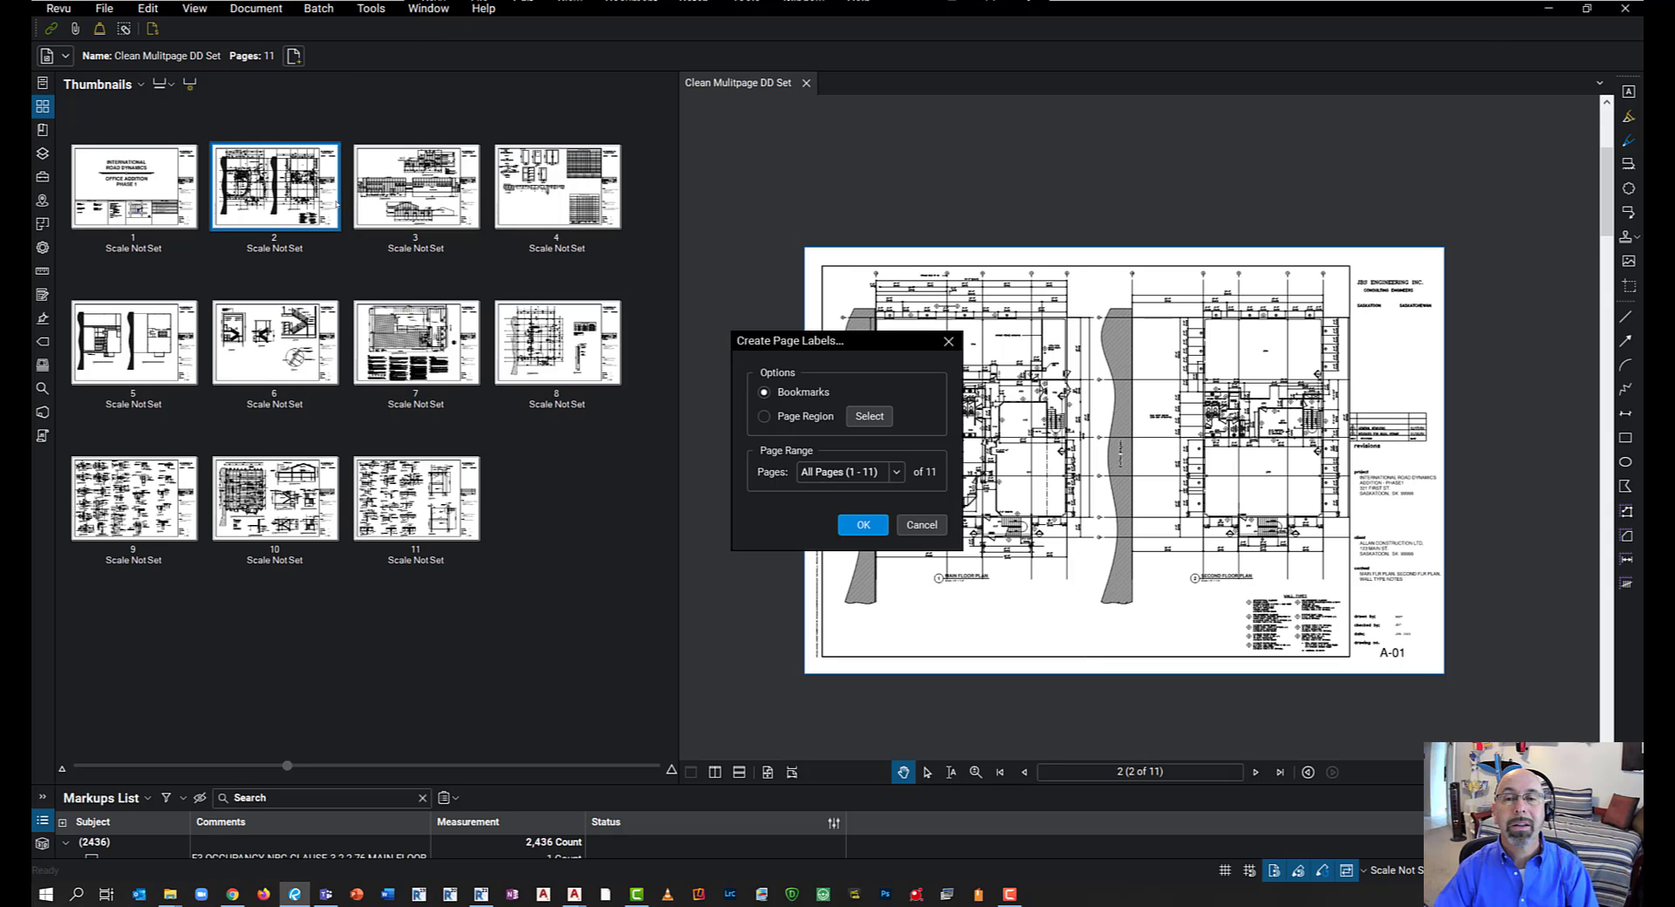
click(778, 419)
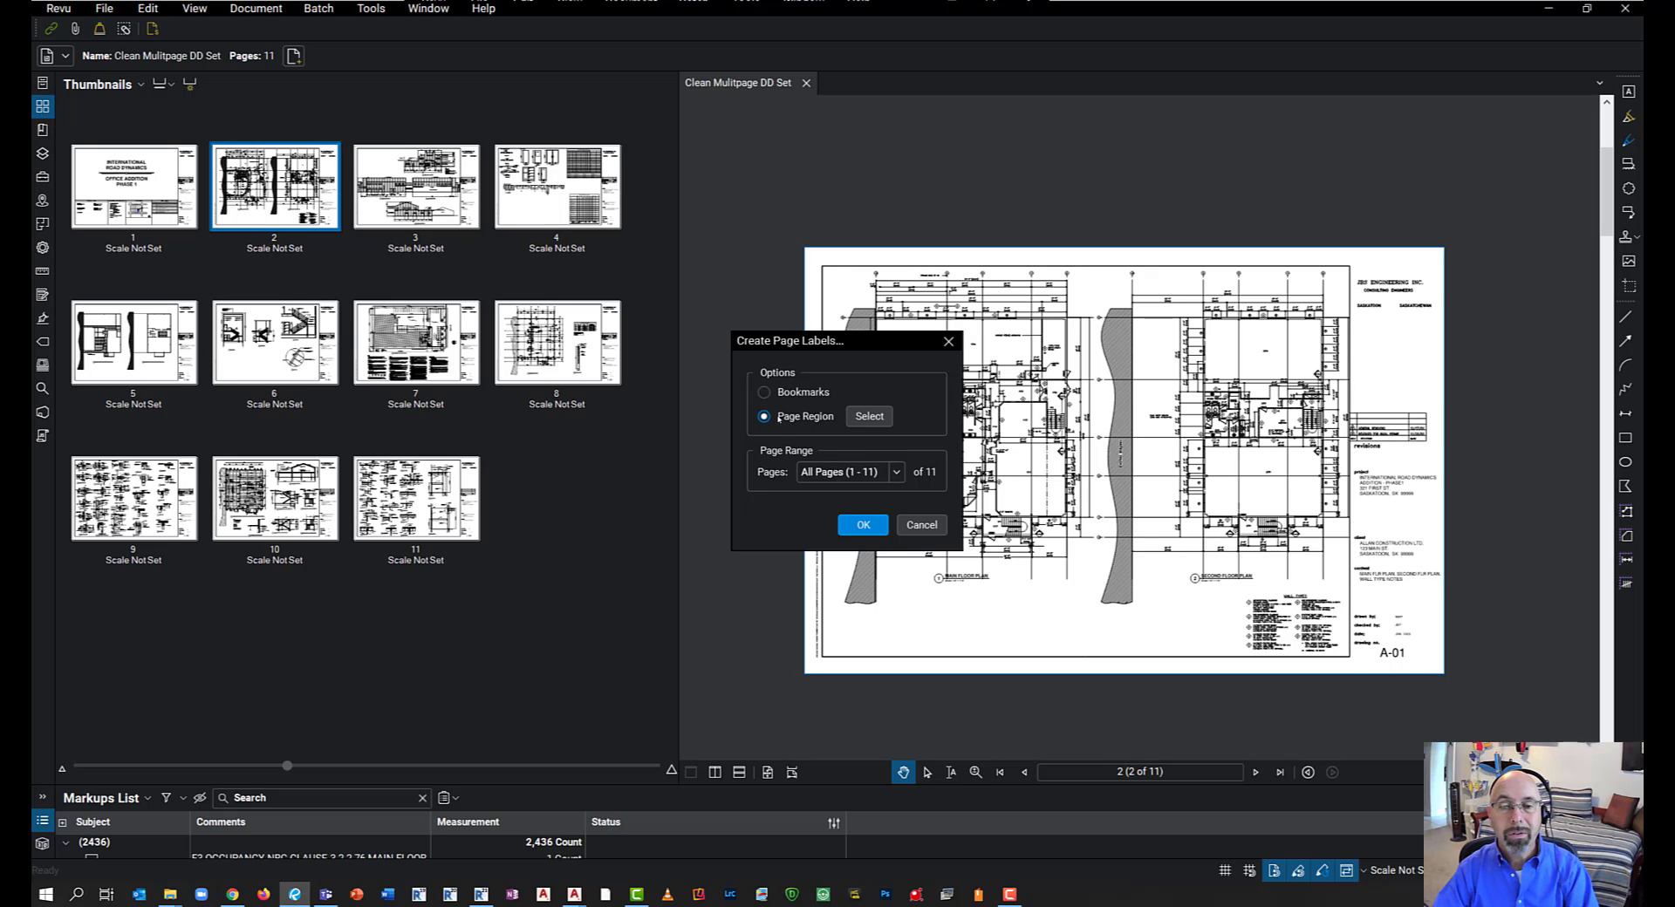
click(877, 417)
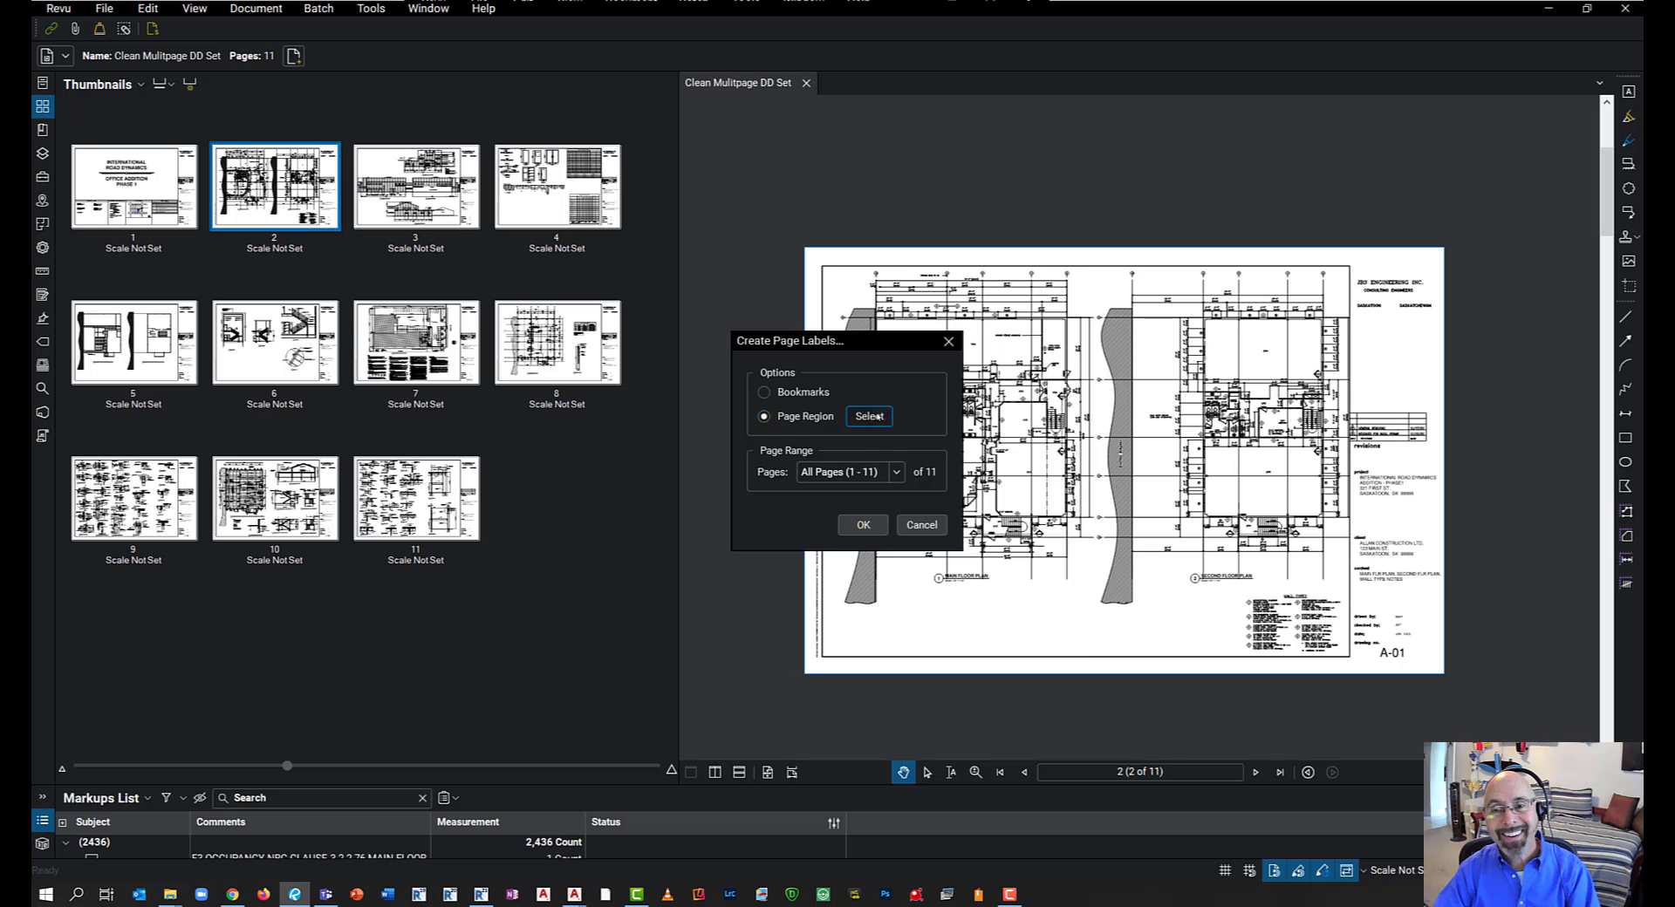
scroll(1394, 650, up, 3)
mouse_move(1393, 650)
mouse_down()
mouse_move(1071, 576)
mouse_move(1149, 614)
mouse_up()
scroll(1070, 576, up, 3)
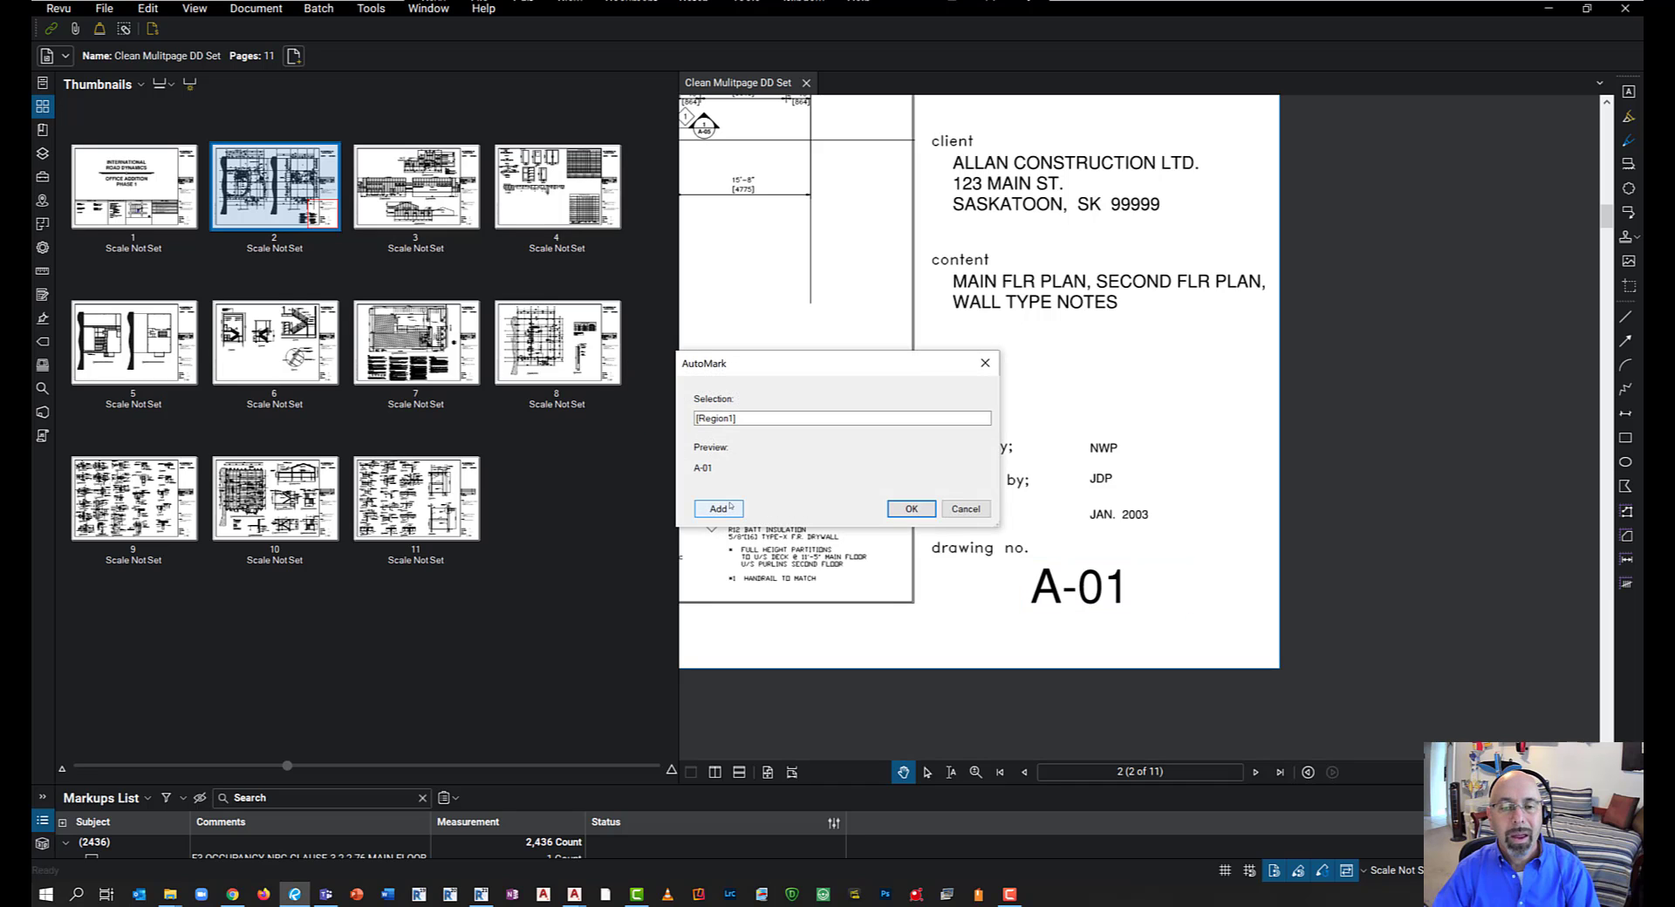
Append a hyphen and the title block's content text as a second region, and create the labels for all pages
click(732, 418)
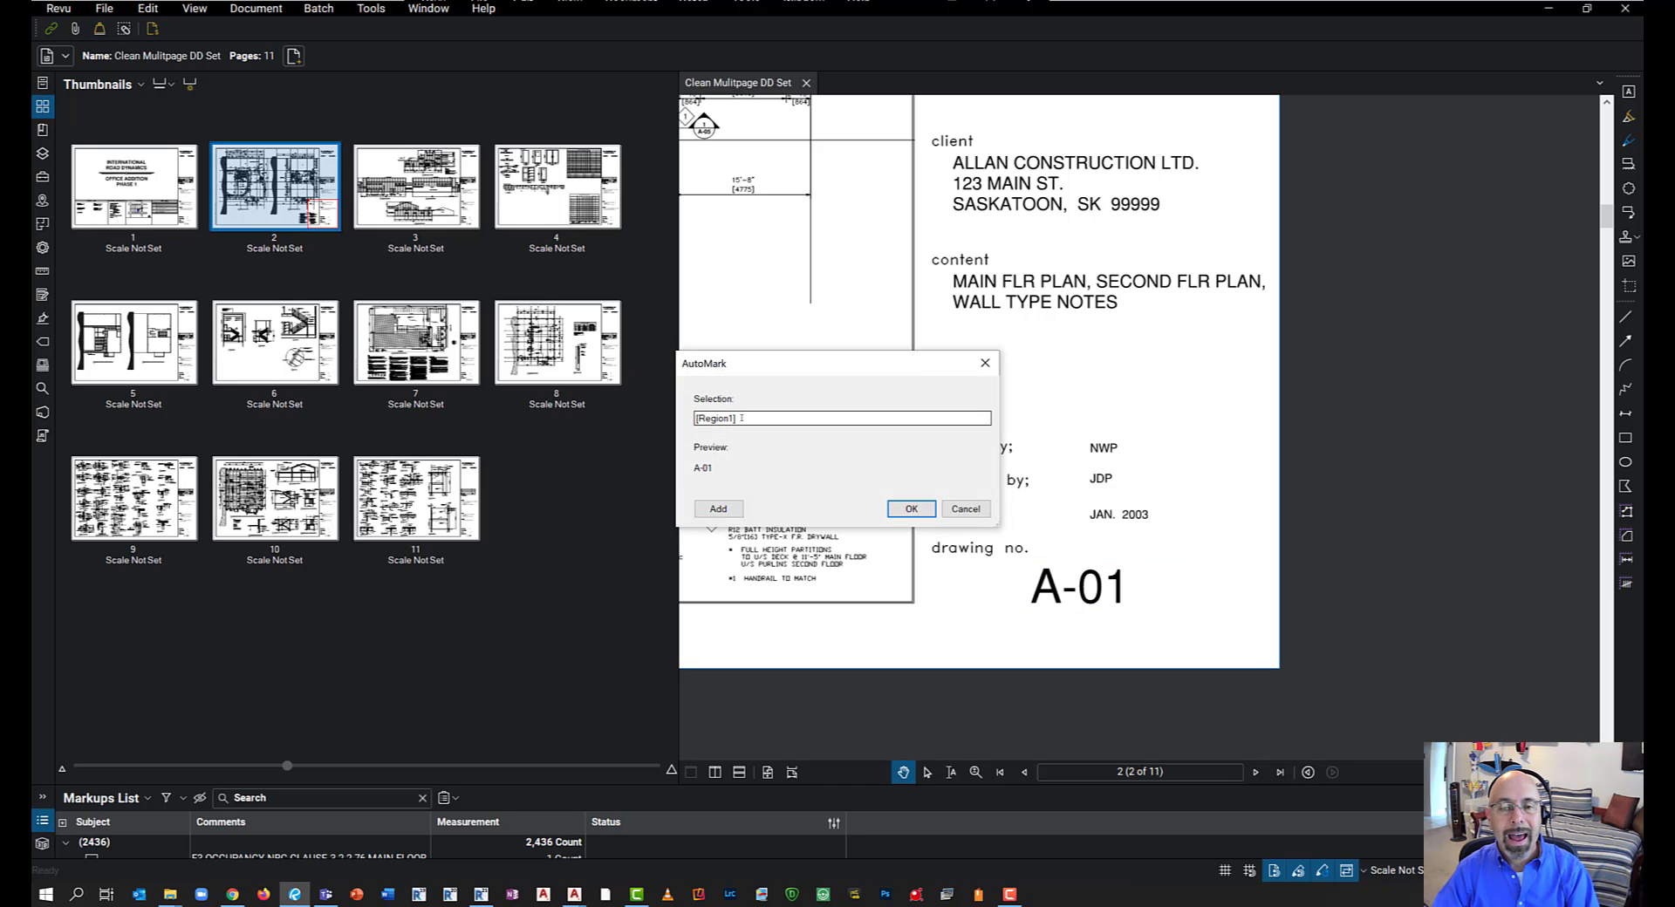
text(-)
click(719, 509)
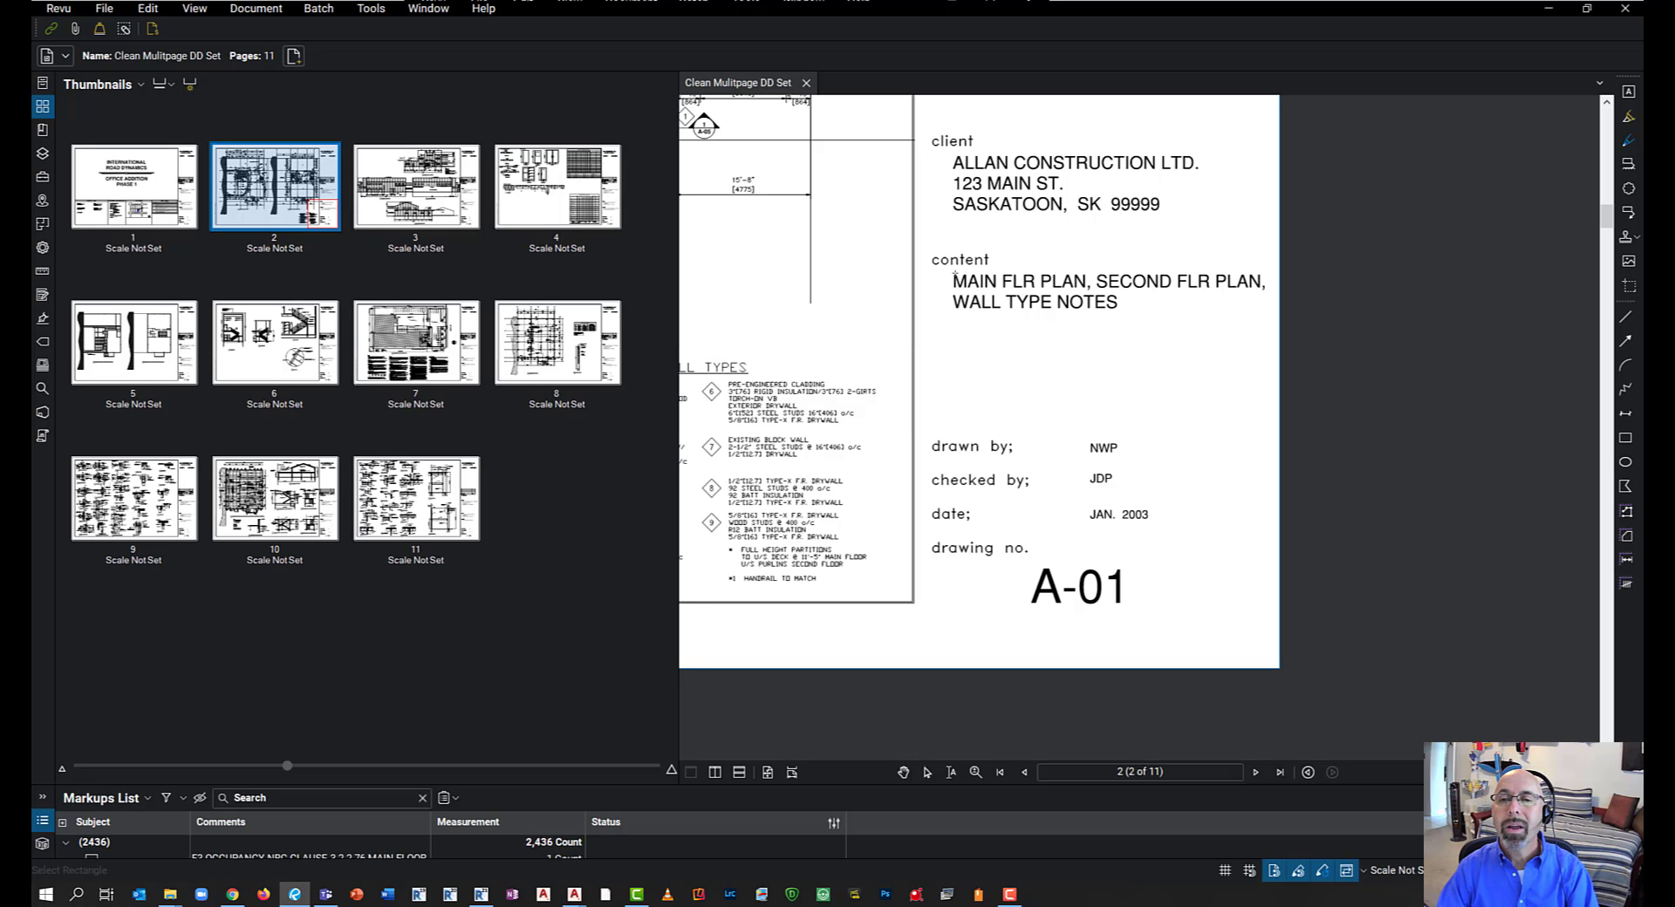
drag(931, 270, 1272, 332)
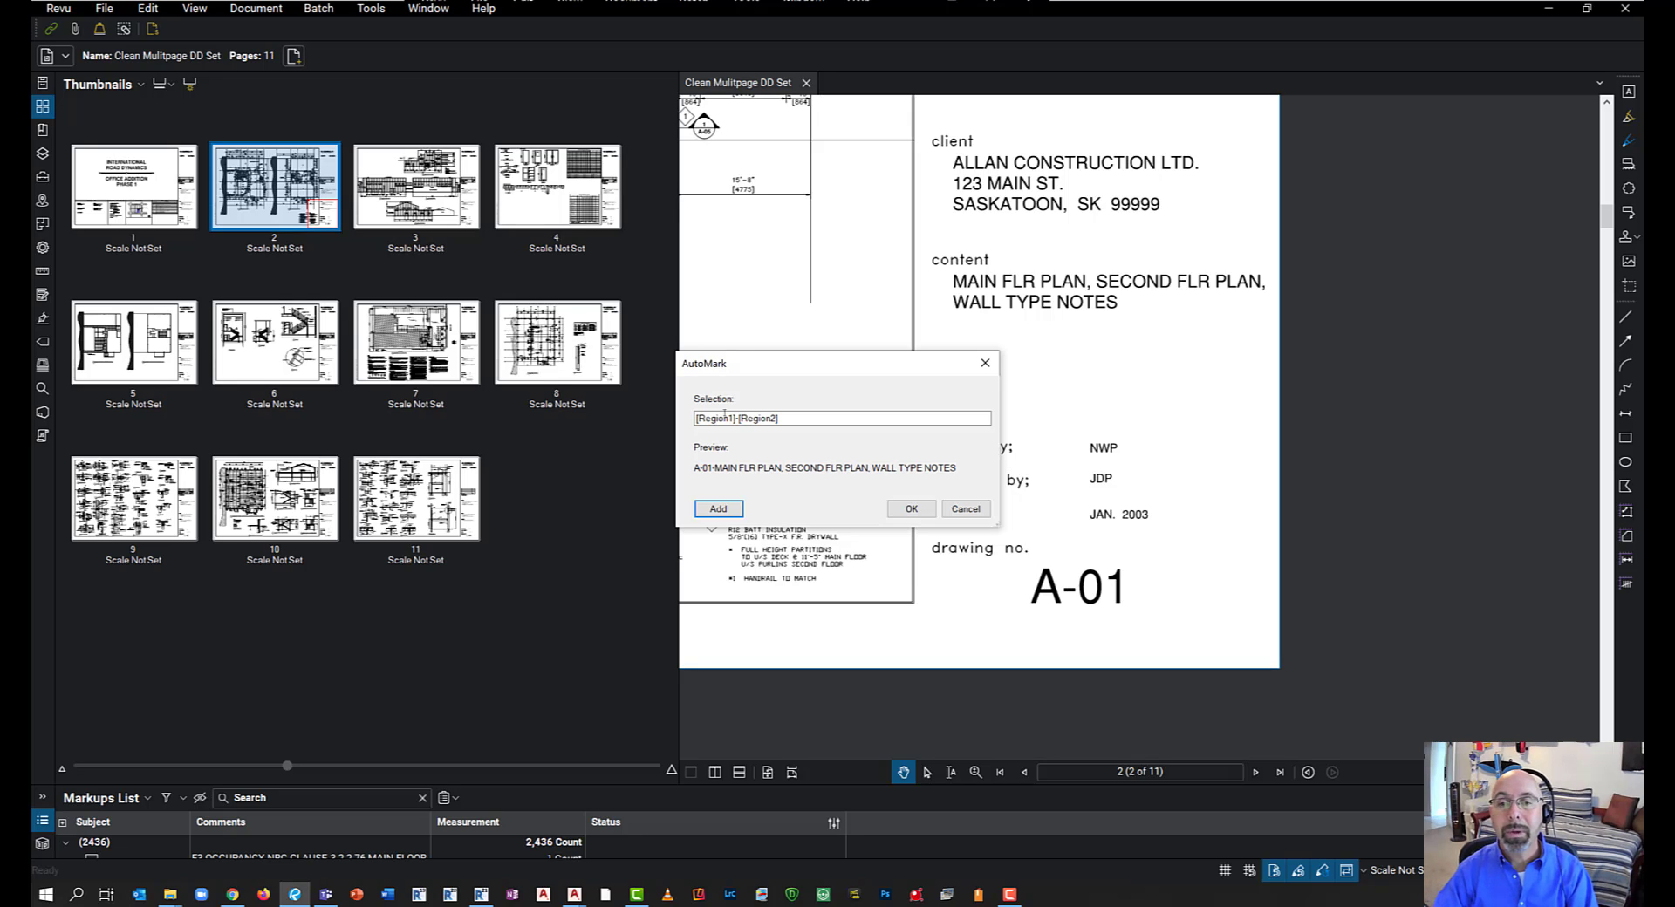
click(912, 513)
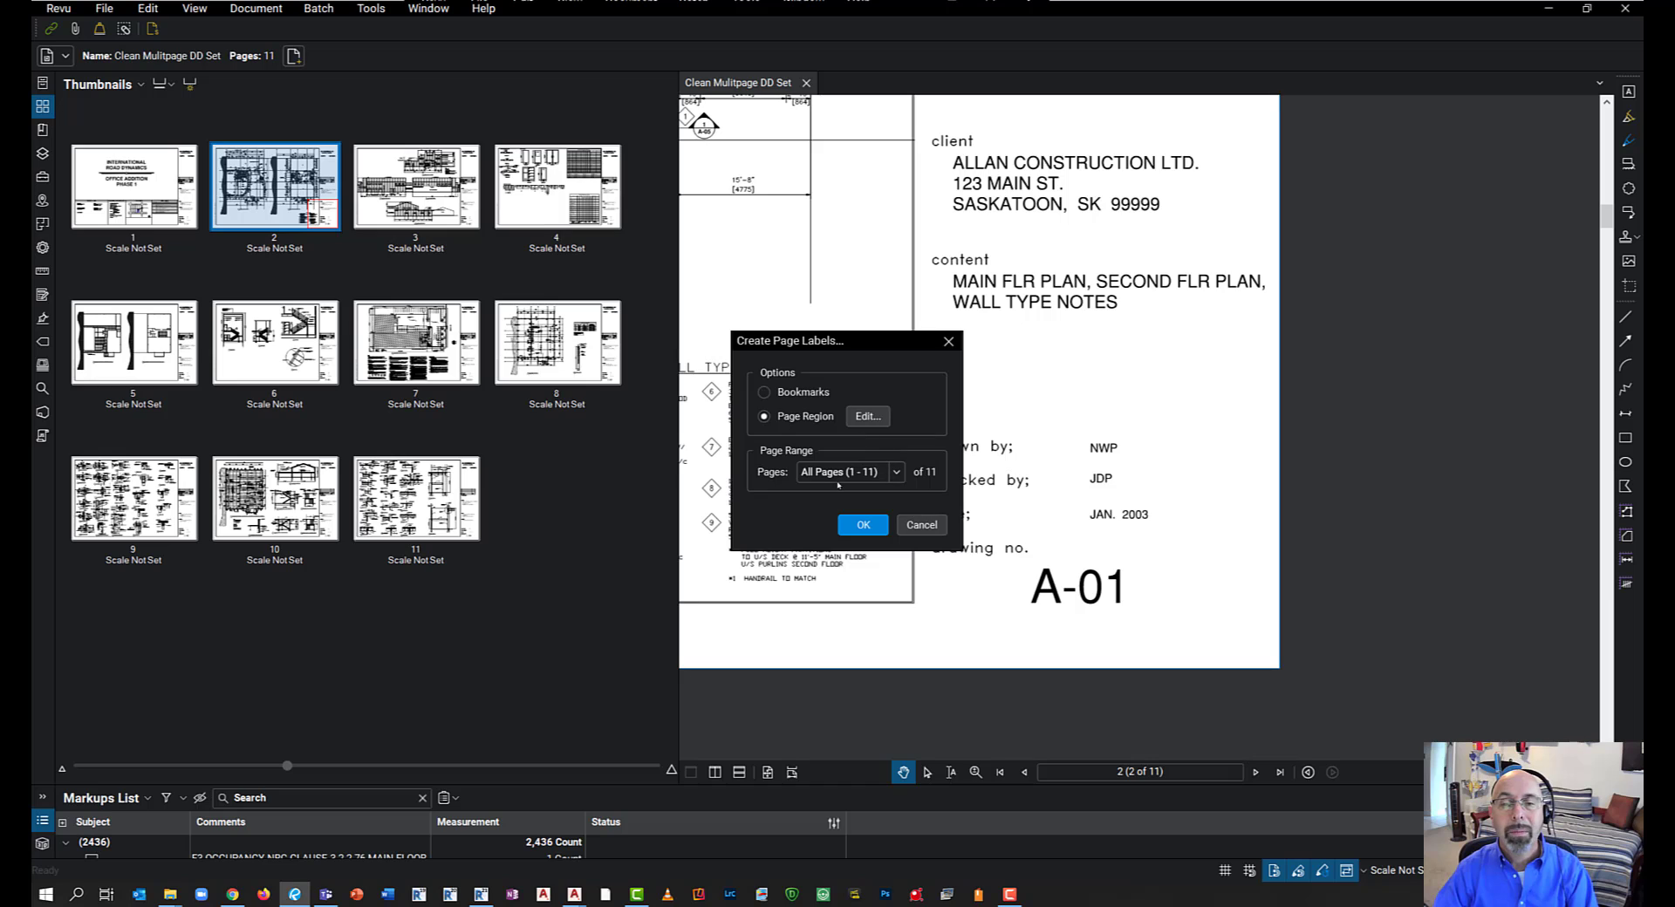
click(871, 525)
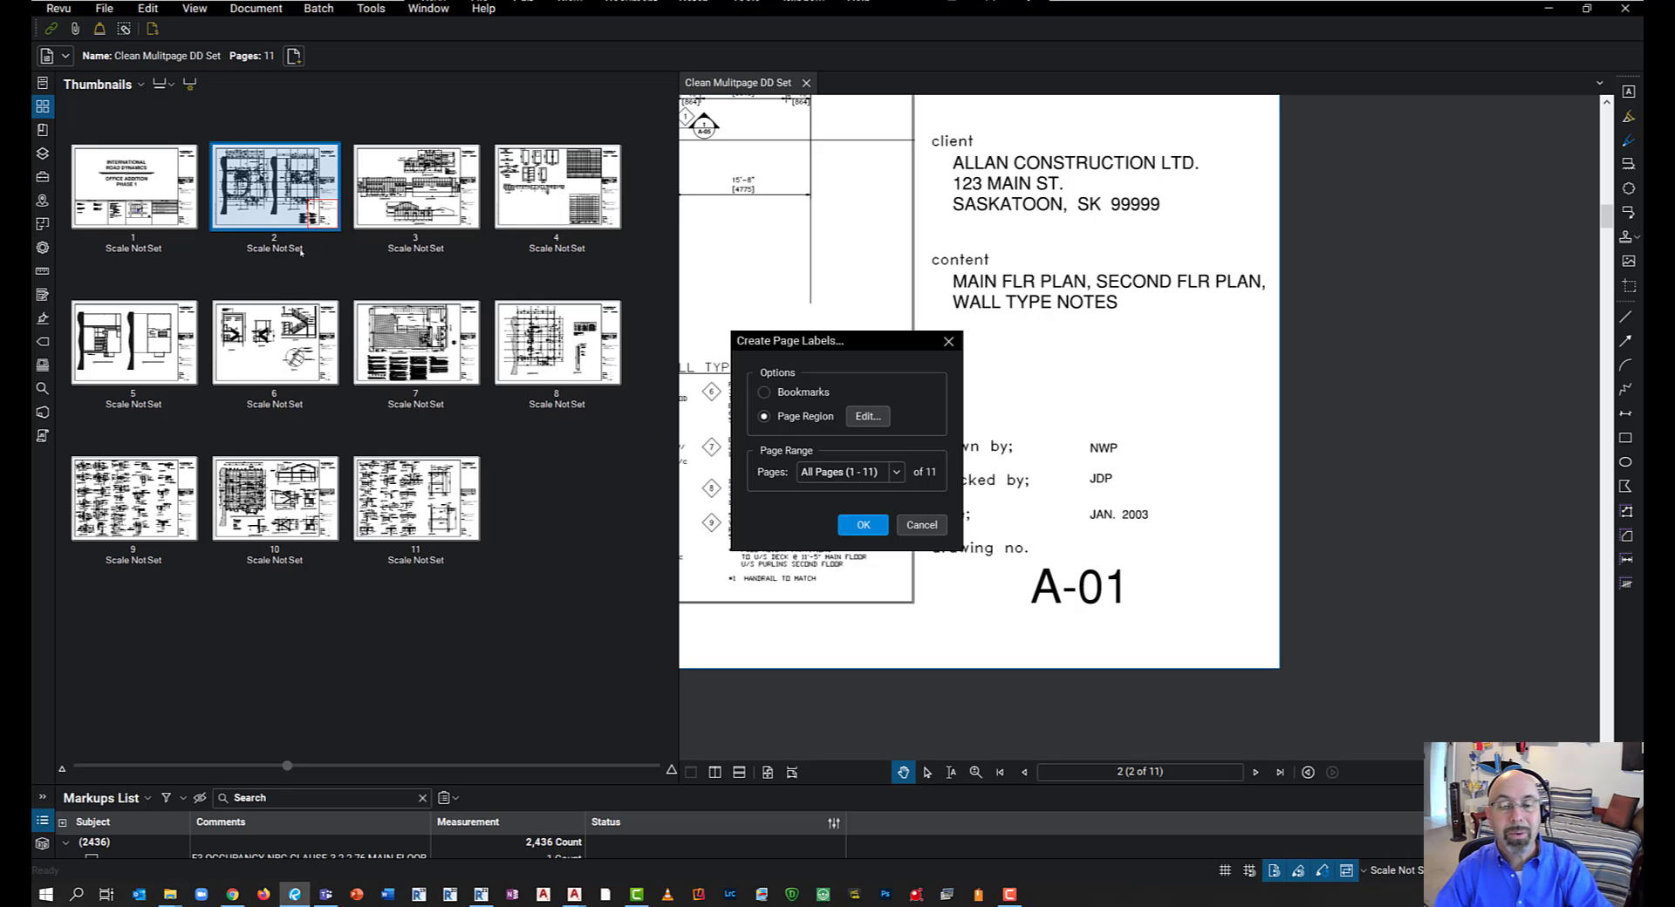
click(877, 525)
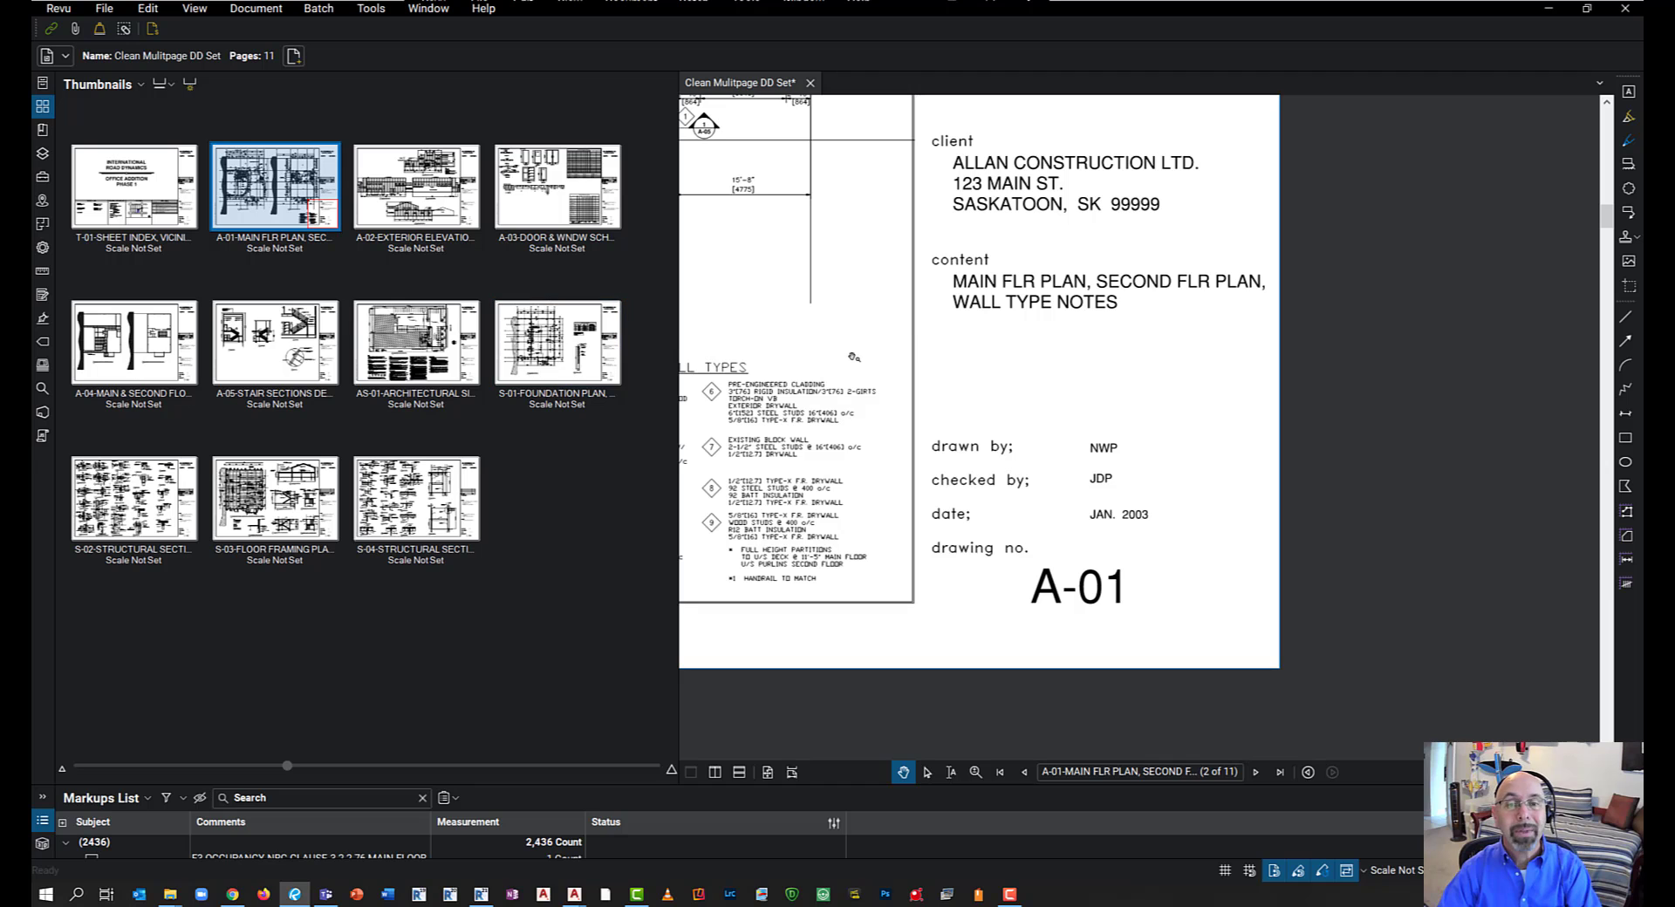
scroll(853, 357, down, 5)
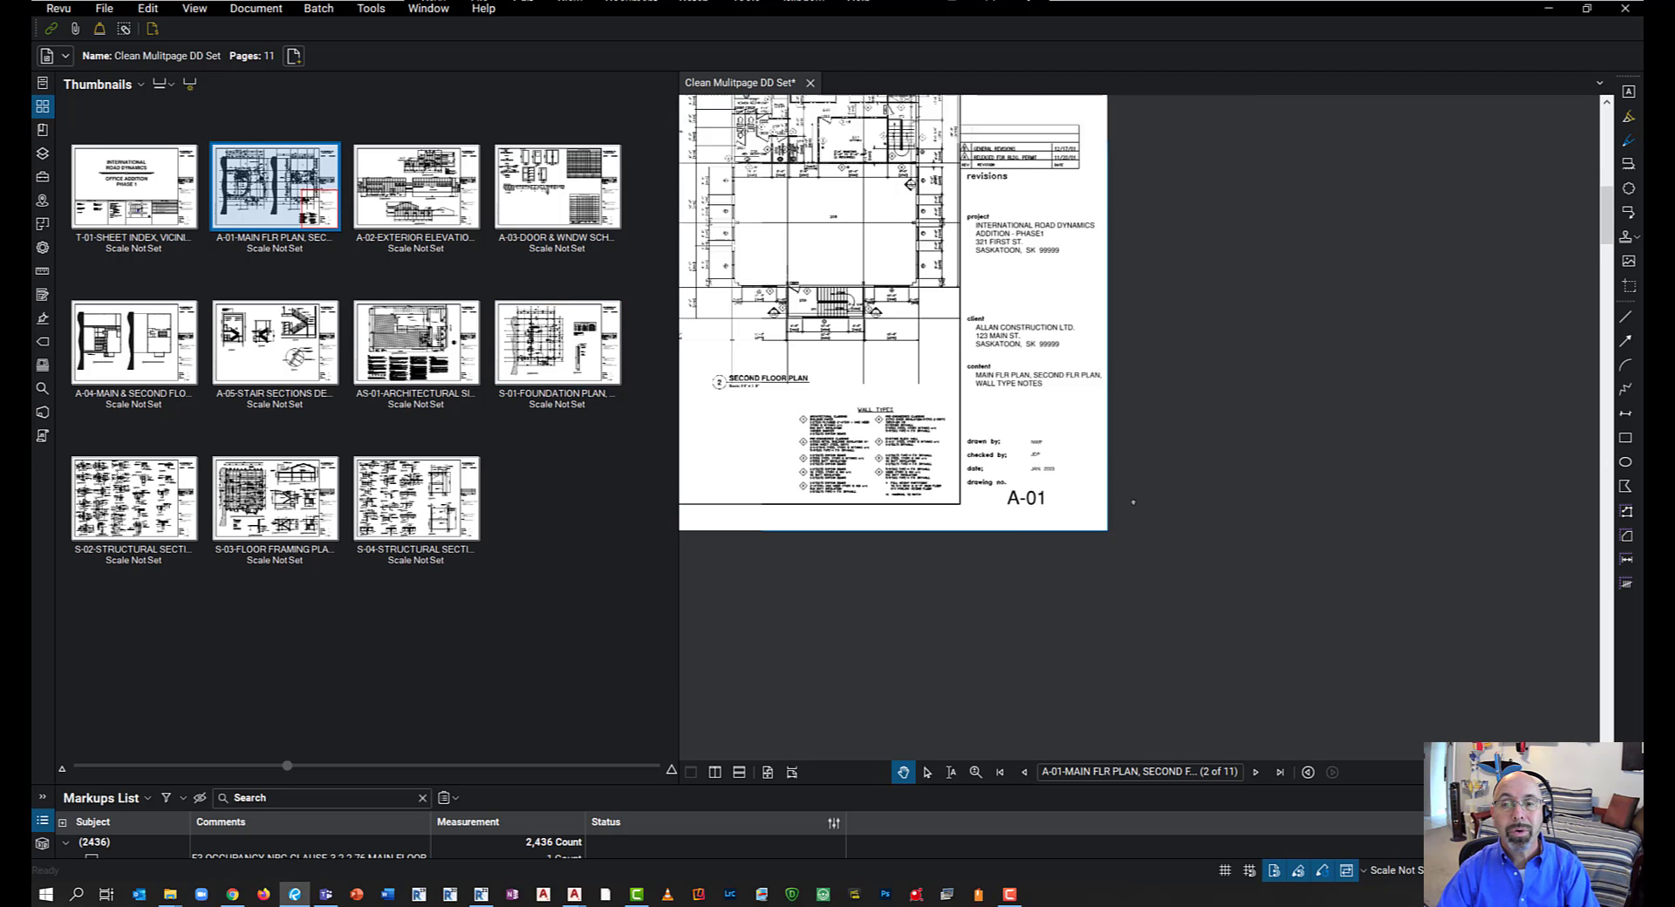
scroll(1012, 513, down, 3)
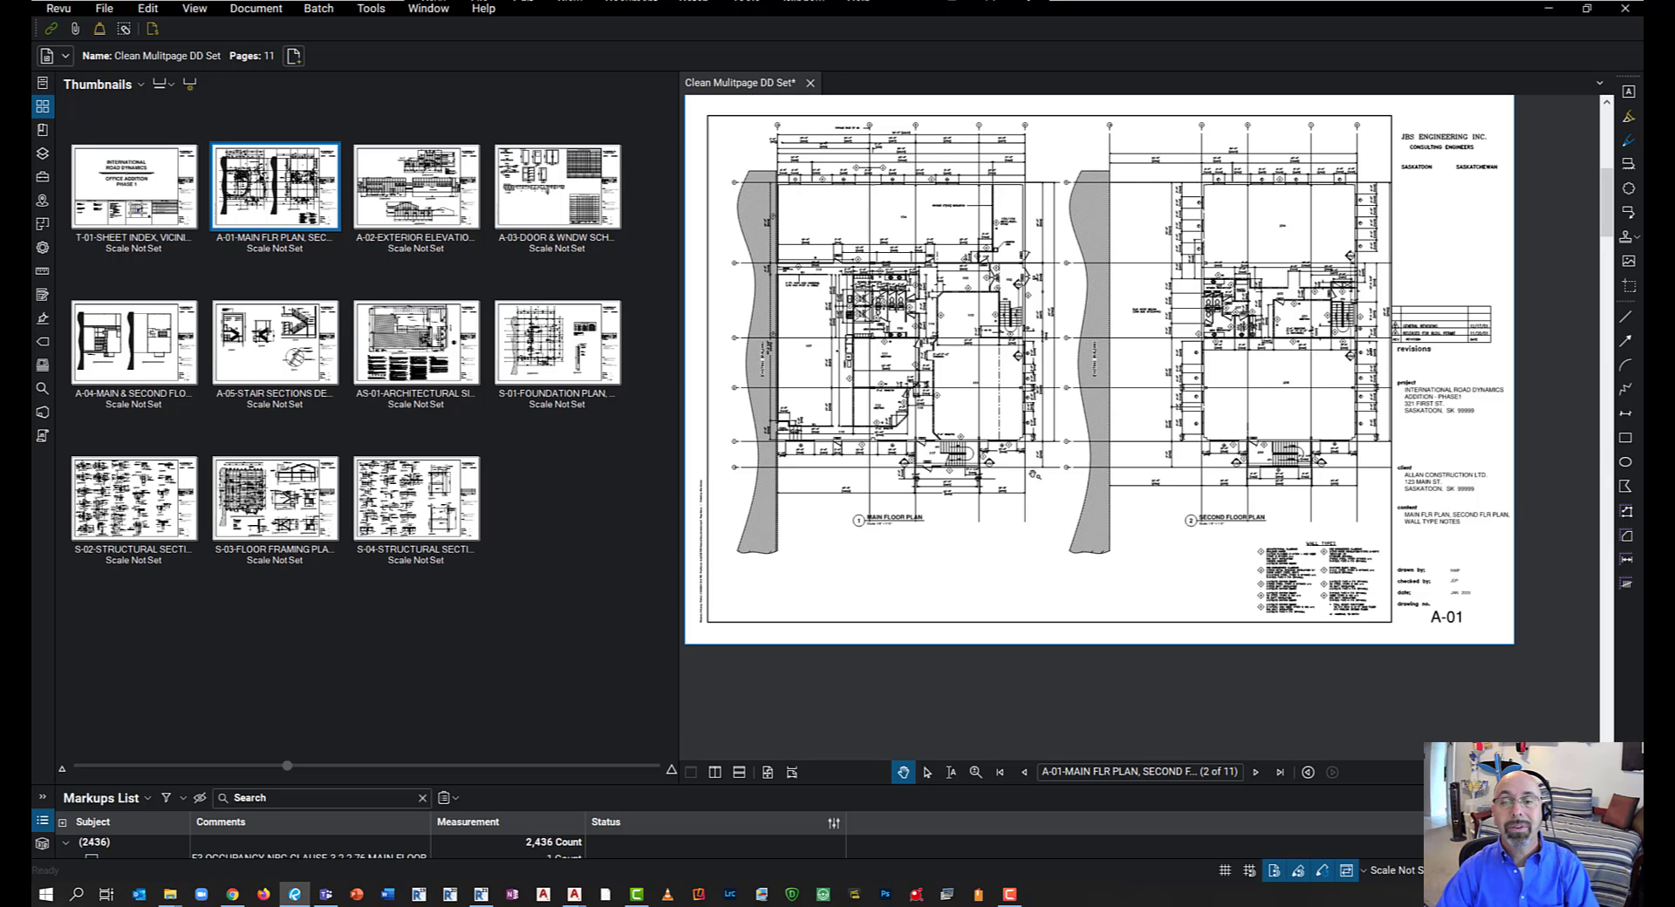
scroll(995, 458, up, 4)
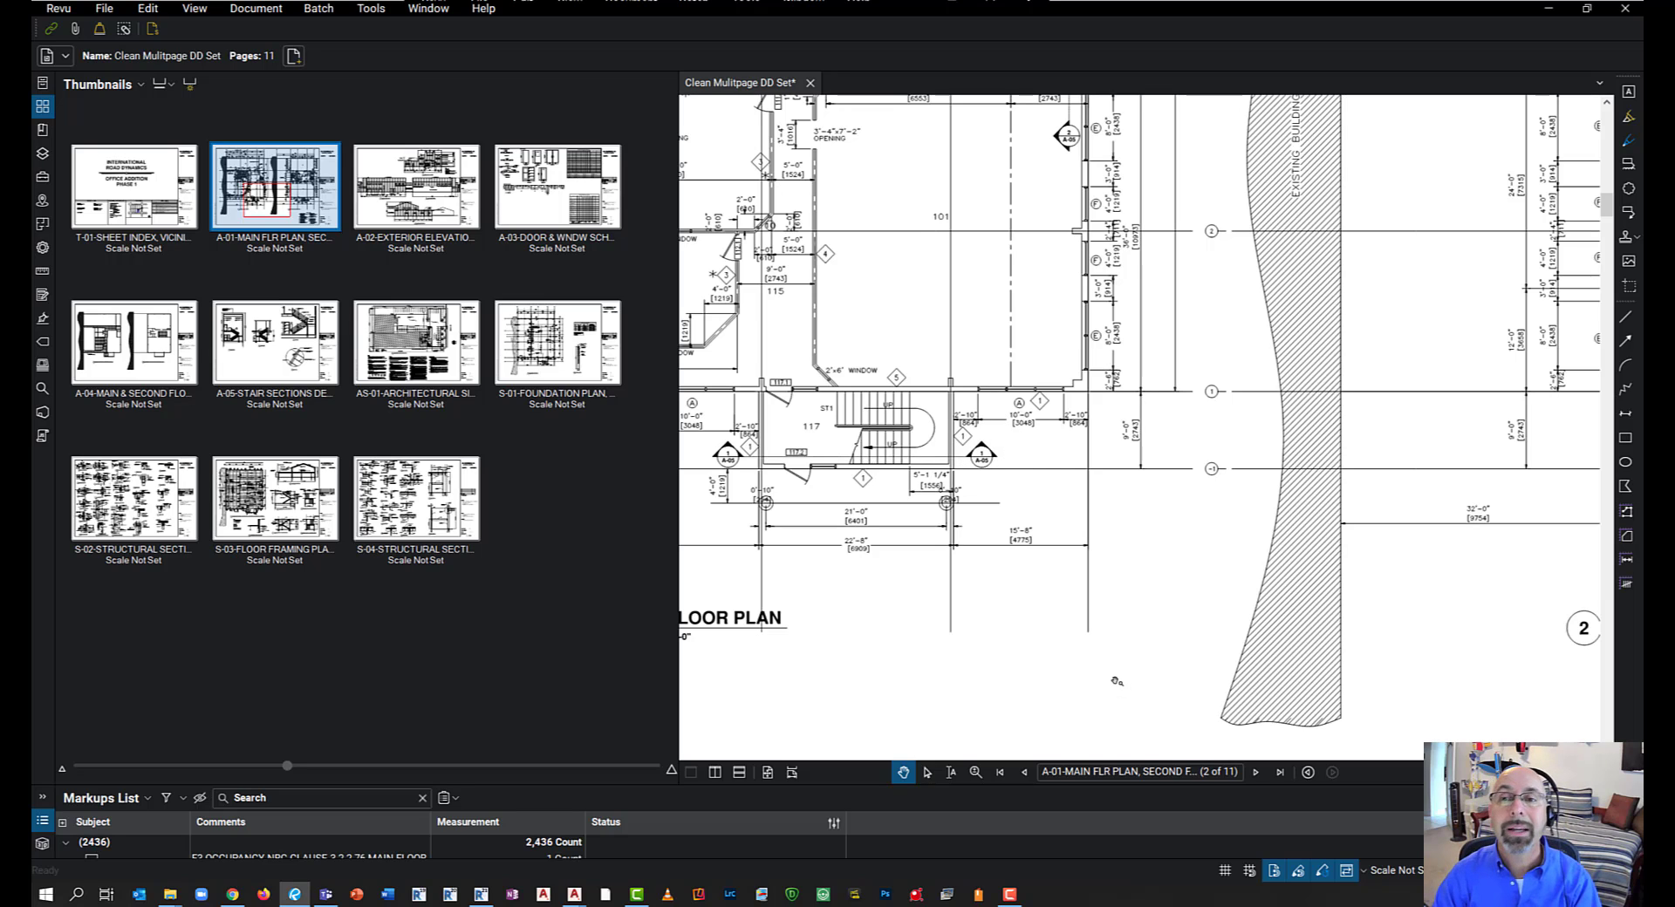
ctrl+click(416, 186)
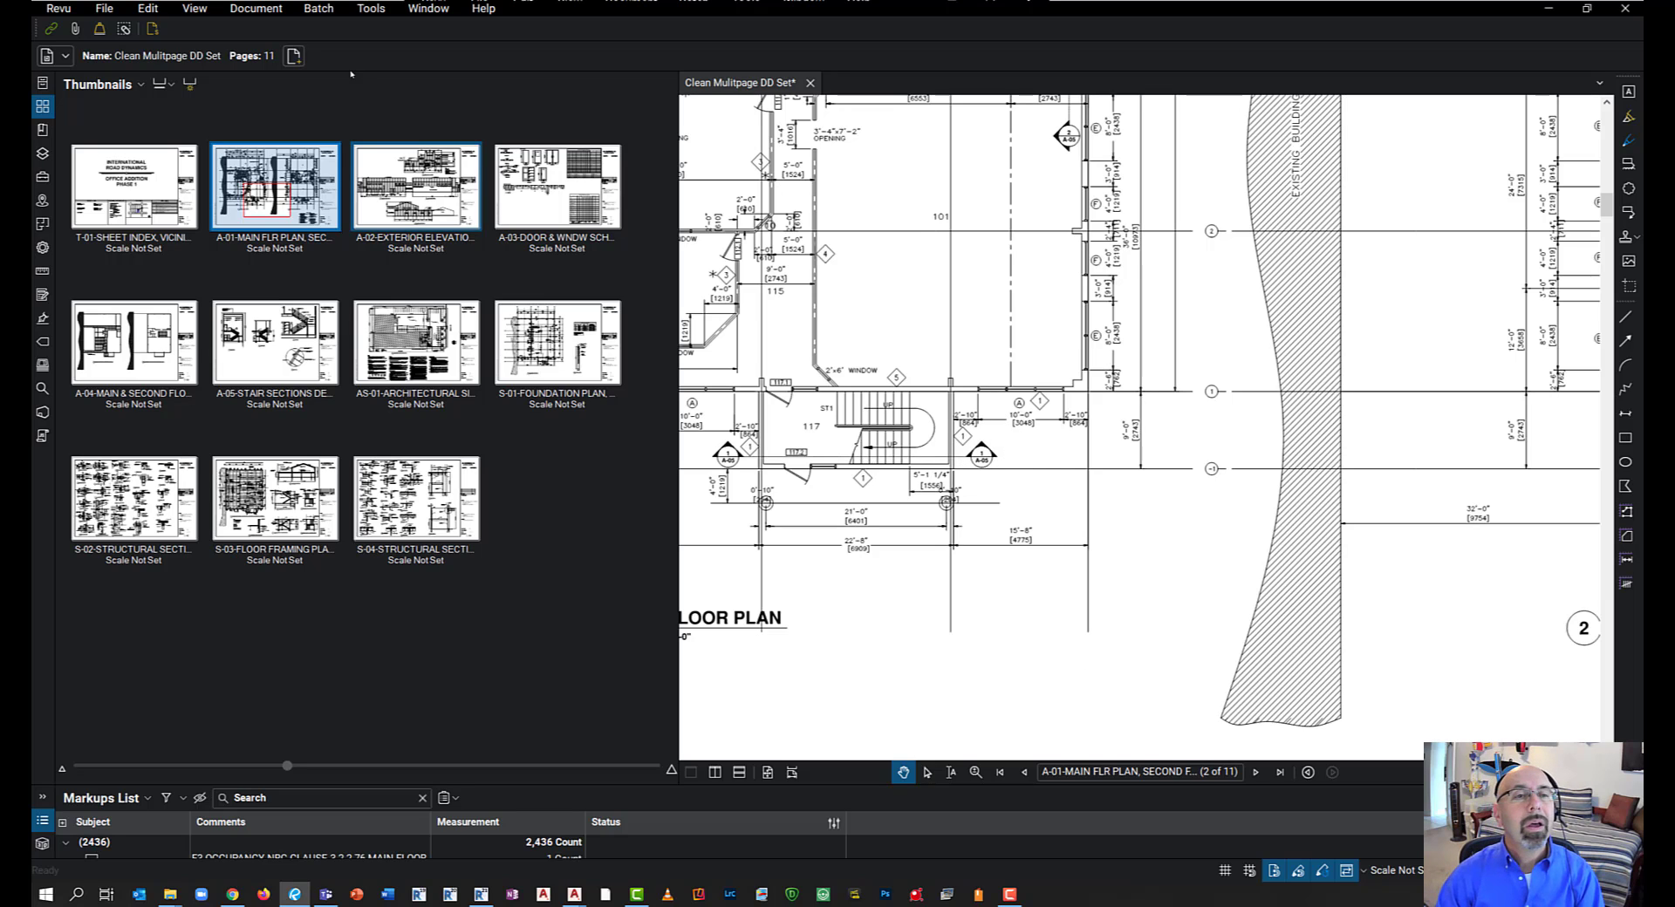
Start a new Batch Link with the open Clean Mulitpage DD Set document as the file to link
click(329, 13)
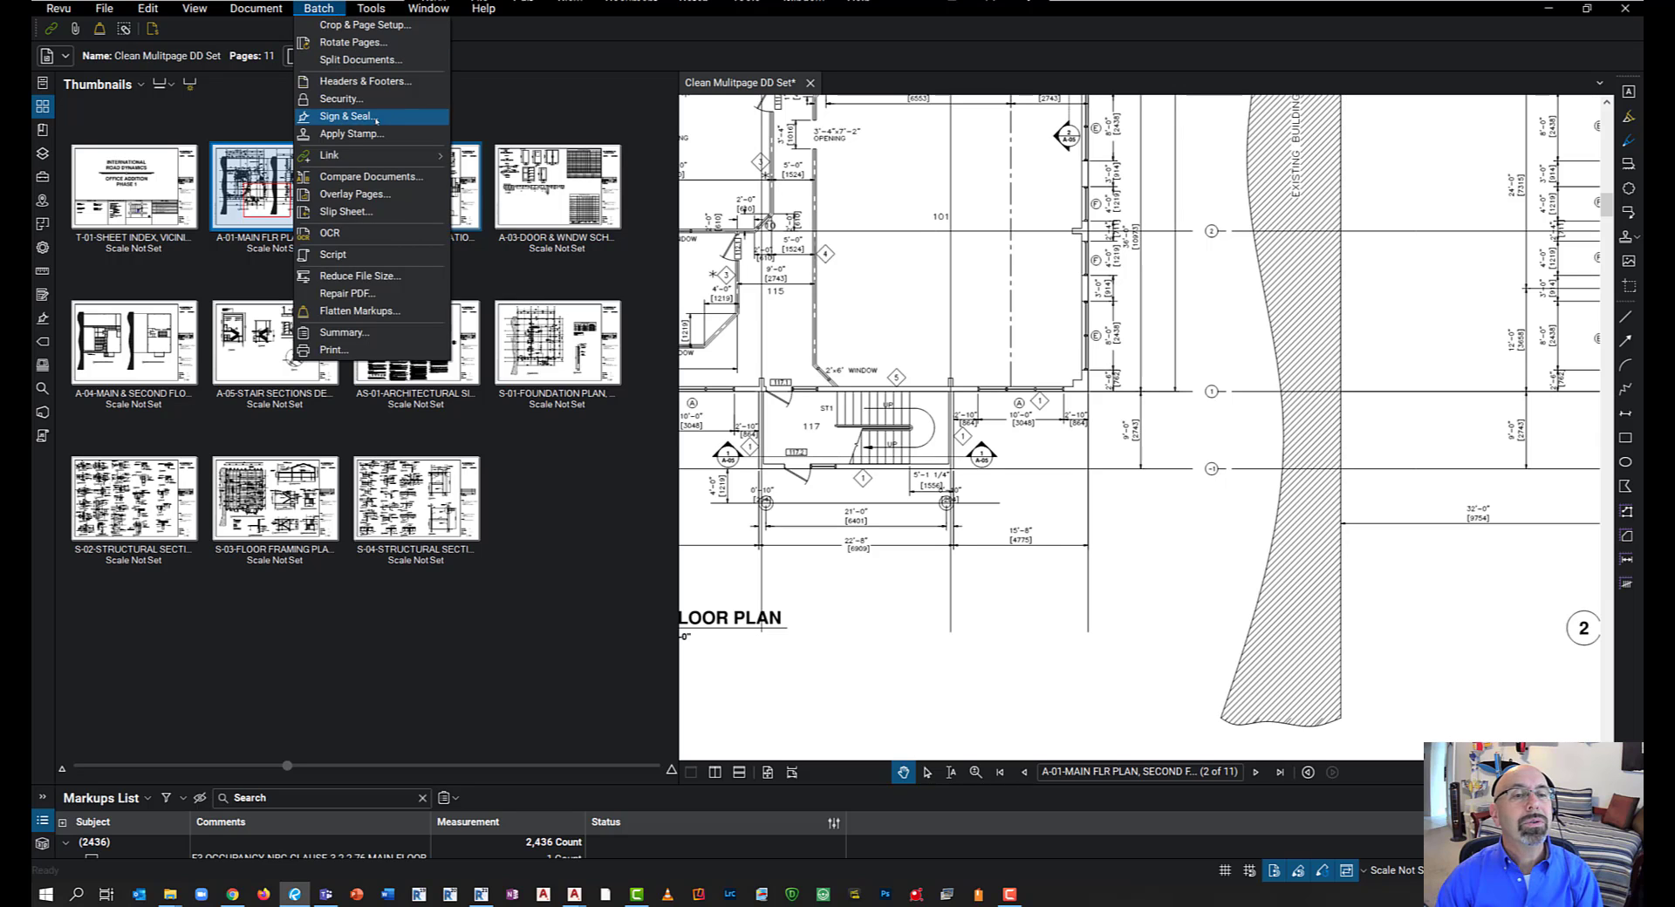
mouse_move(366, 155)
click(492, 156)
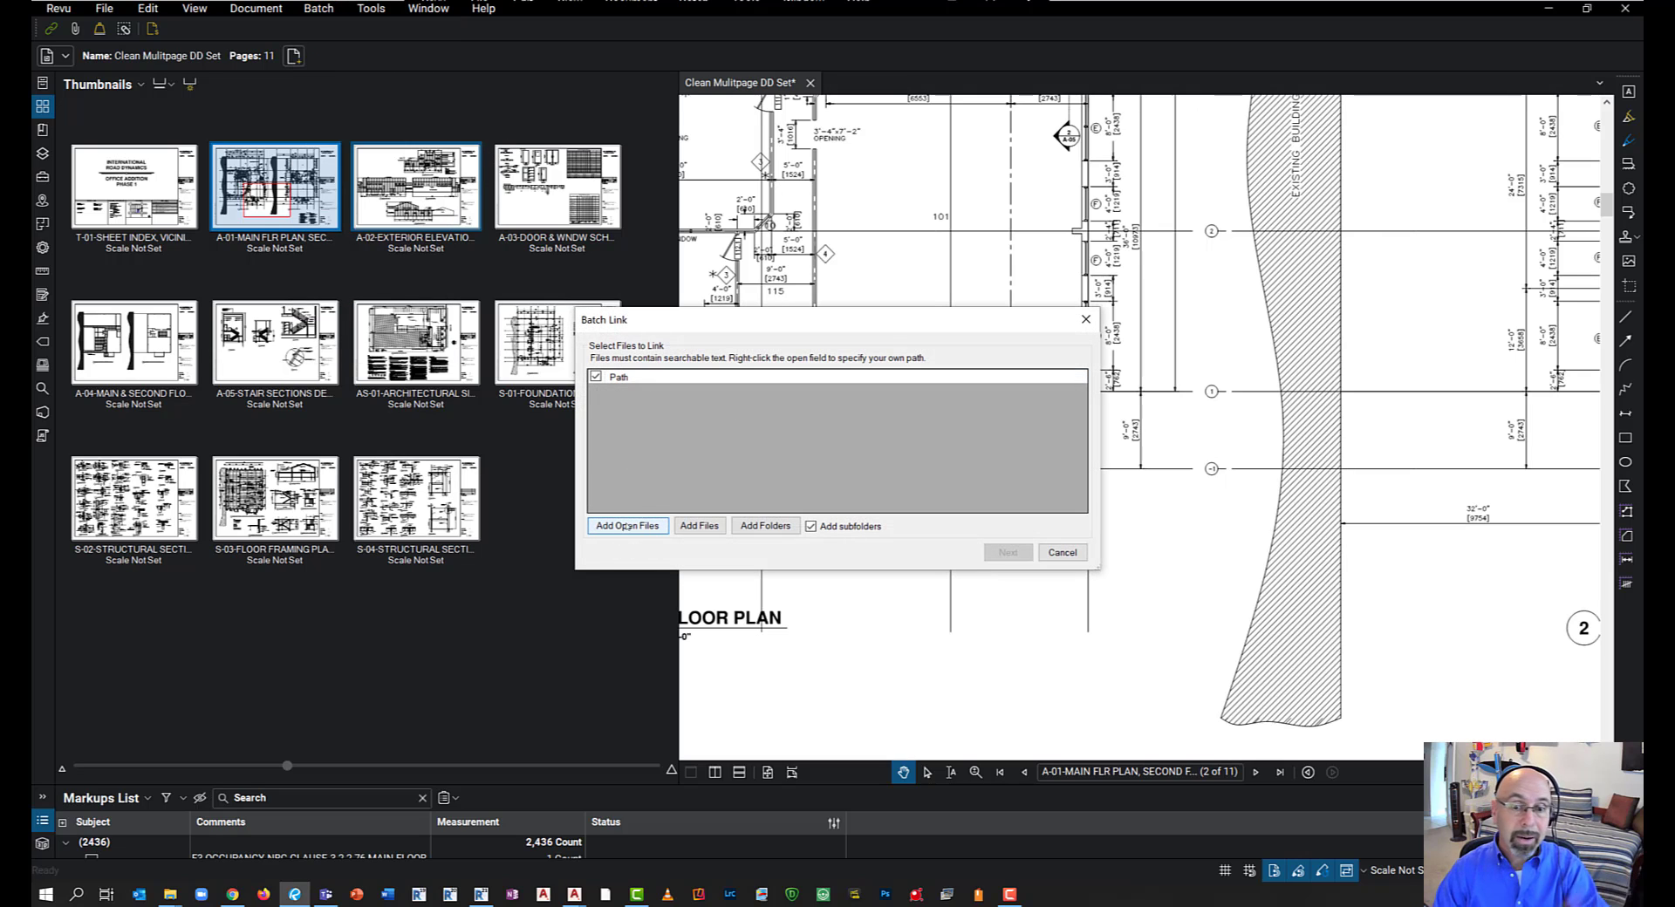
click(625, 525)
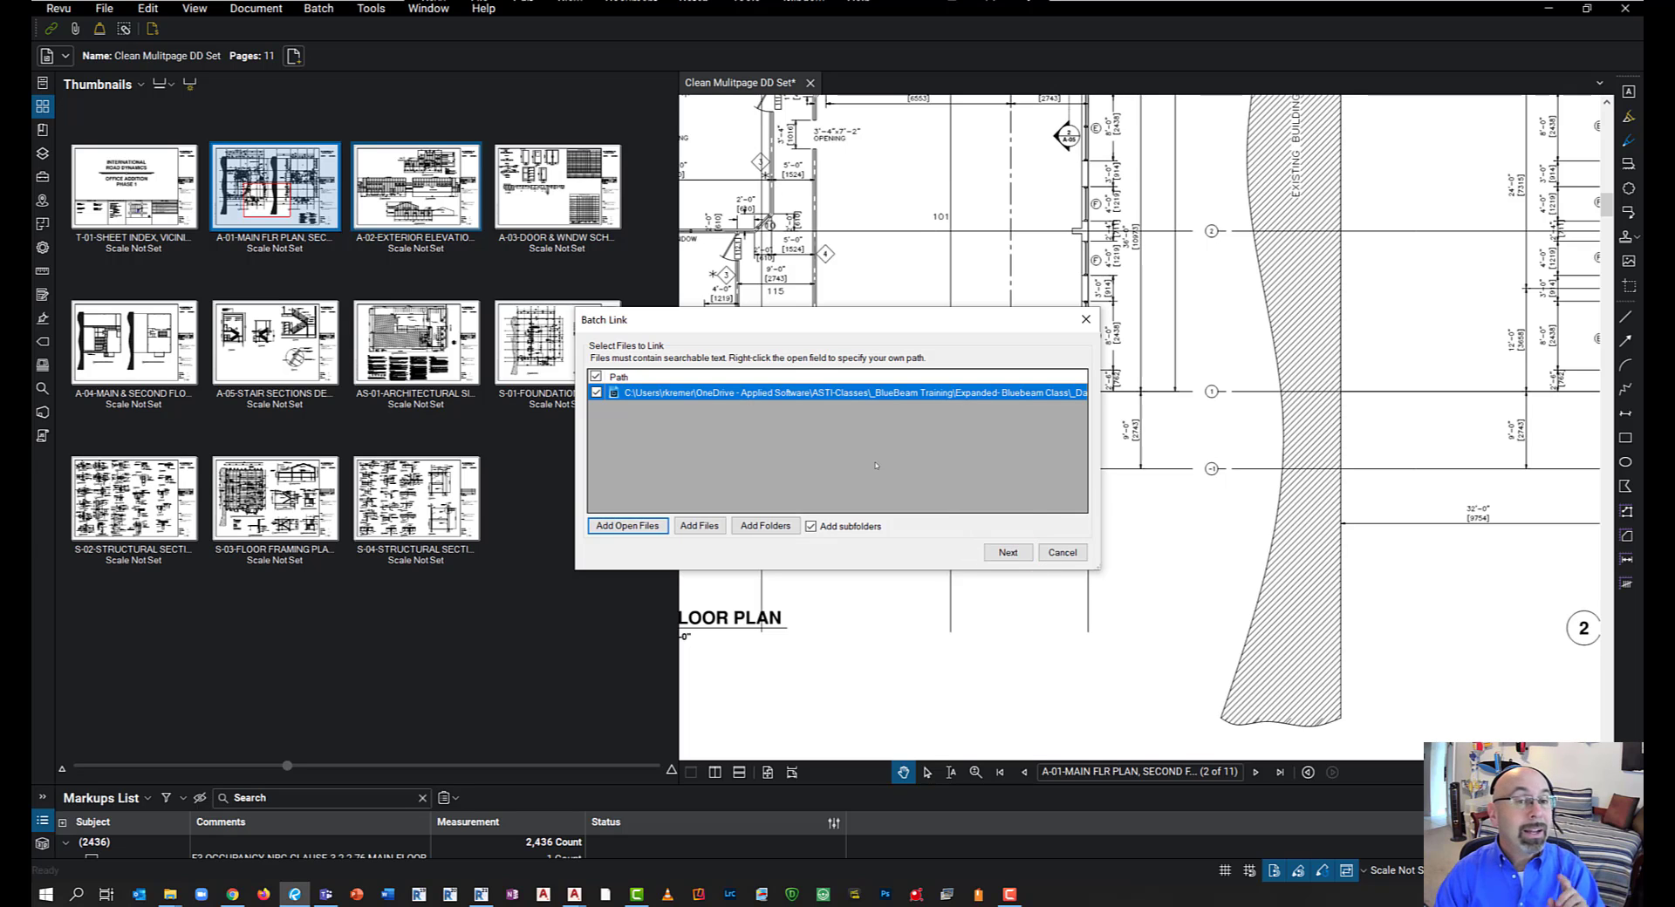
click(711, 527)
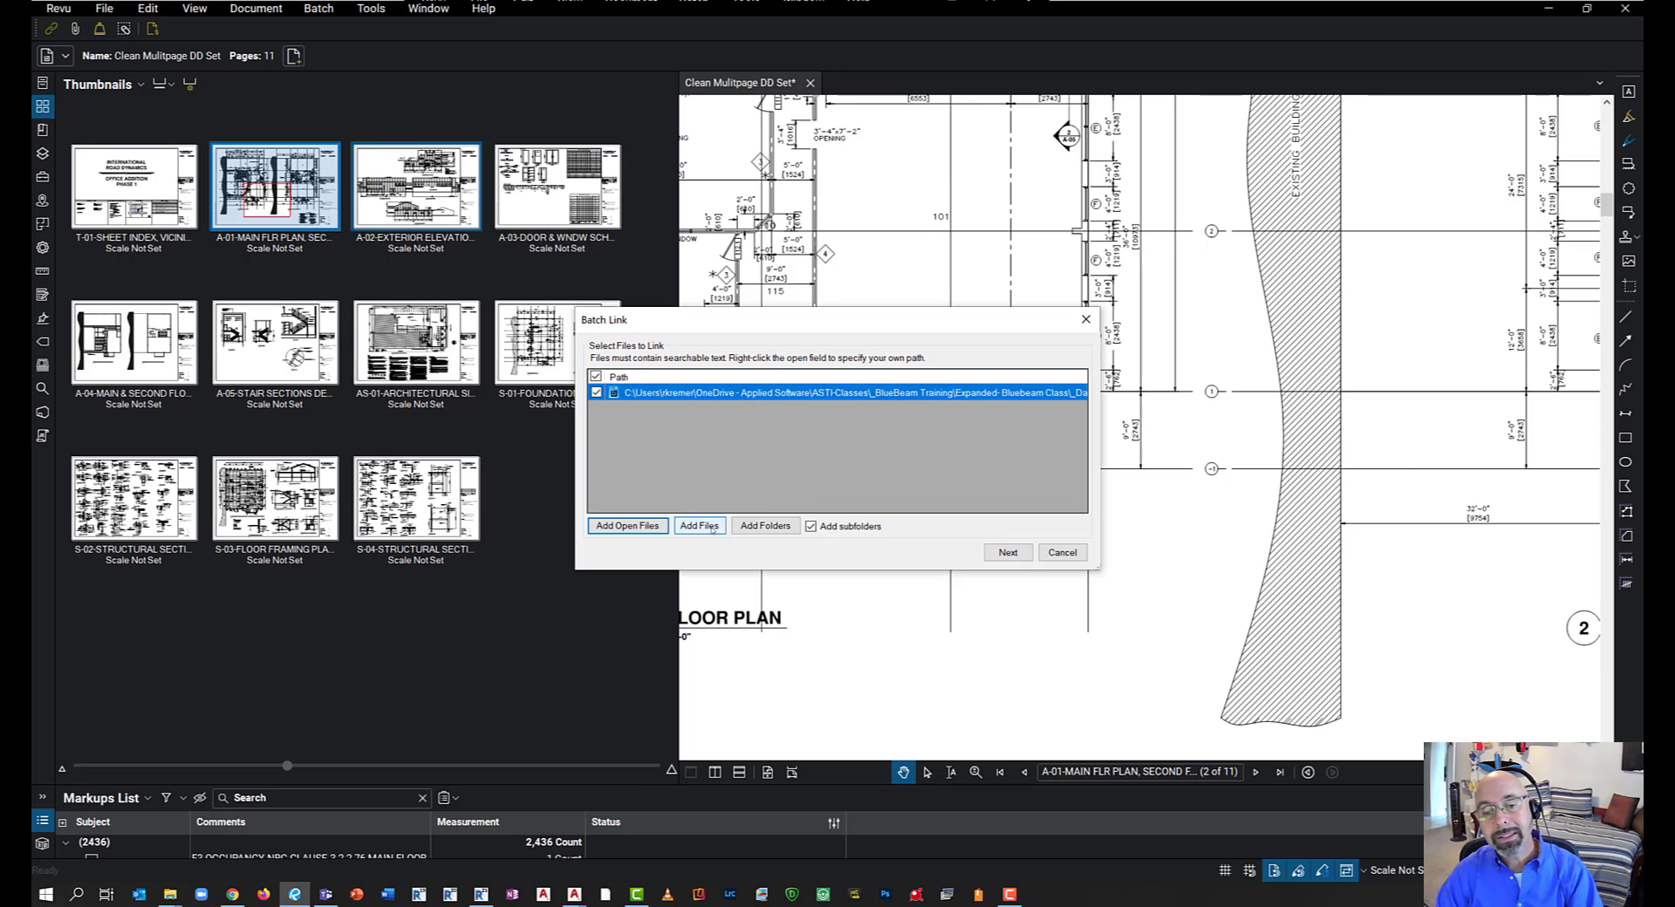
click(1009, 553)
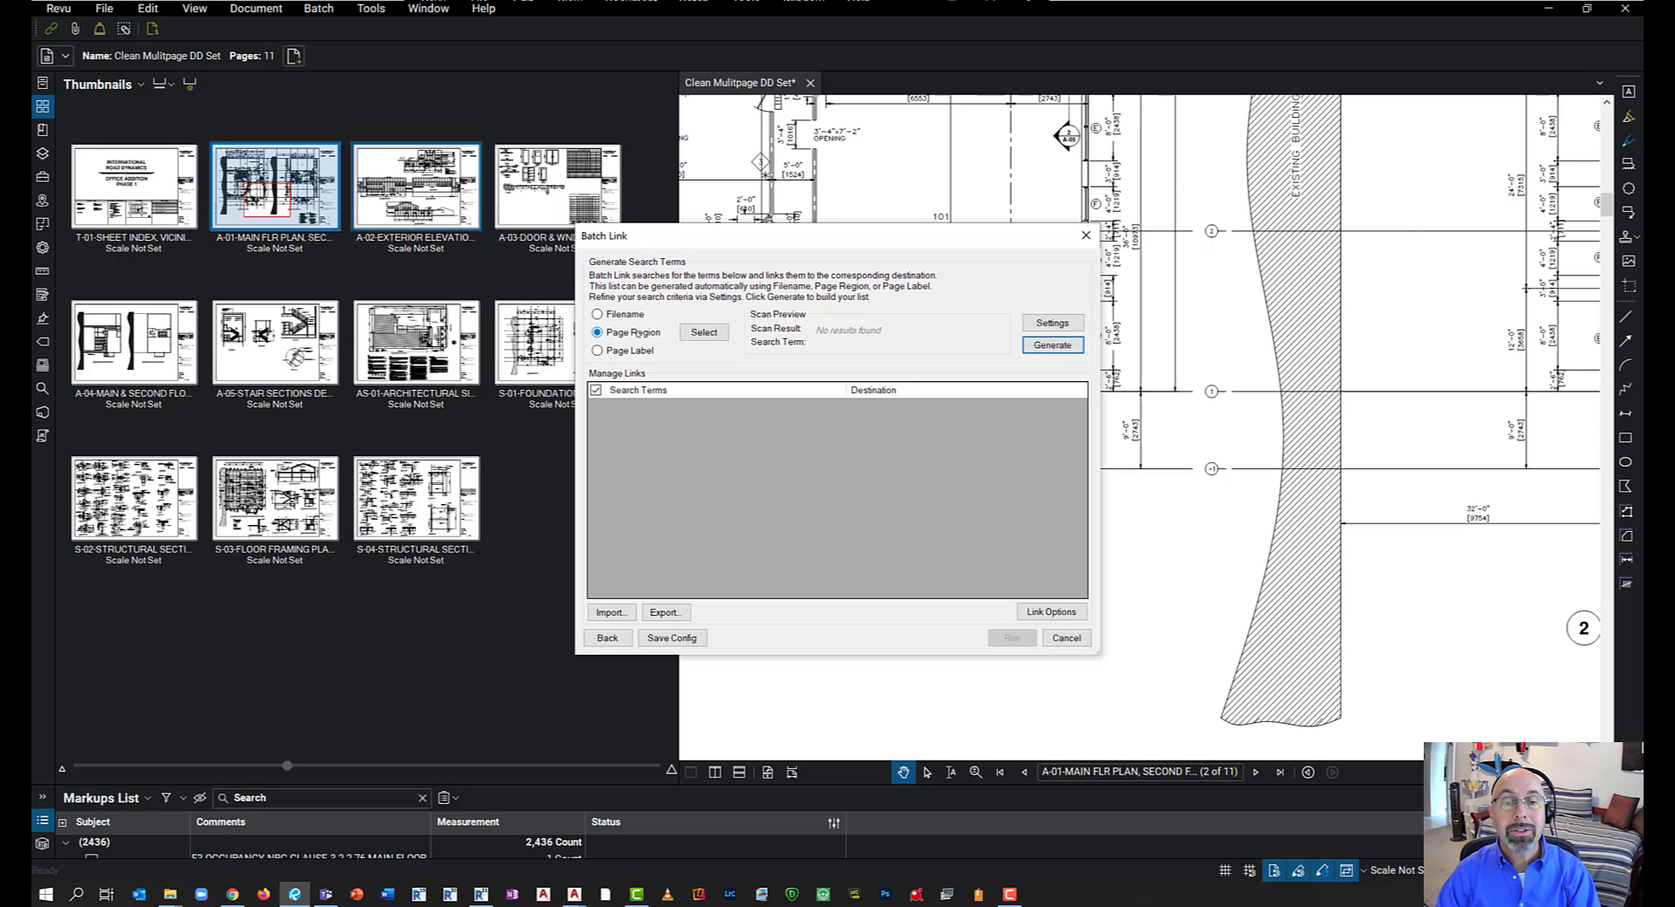
Base the link search terms on a page region covering the drawing number A-01 in the title block
click(634, 332)
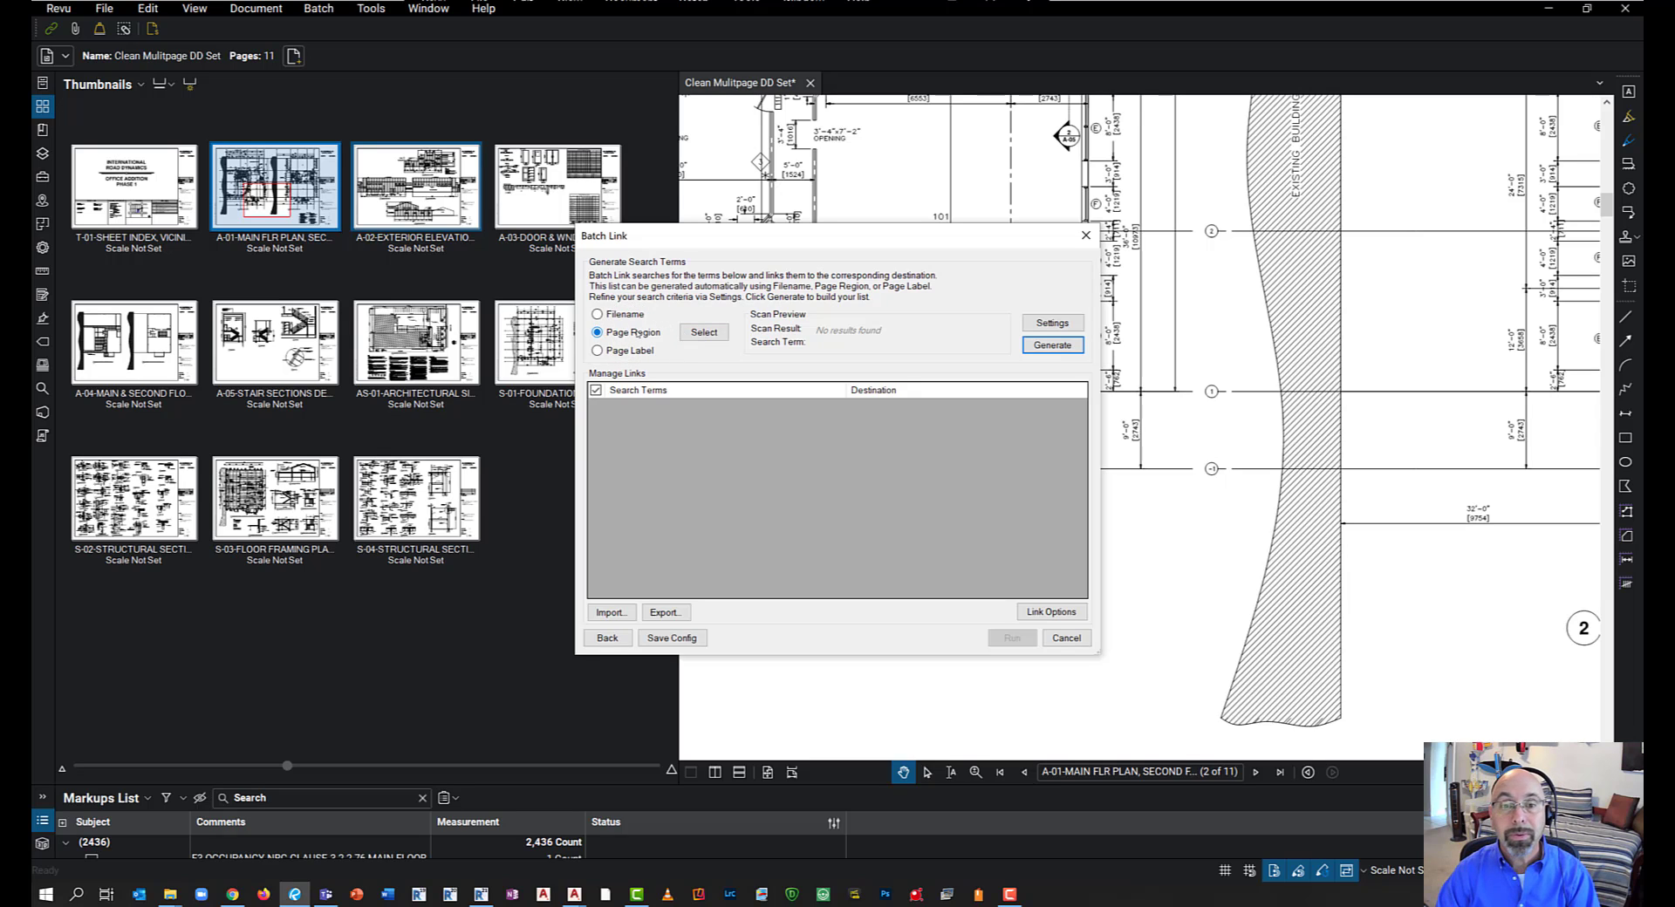
click(704, 332)
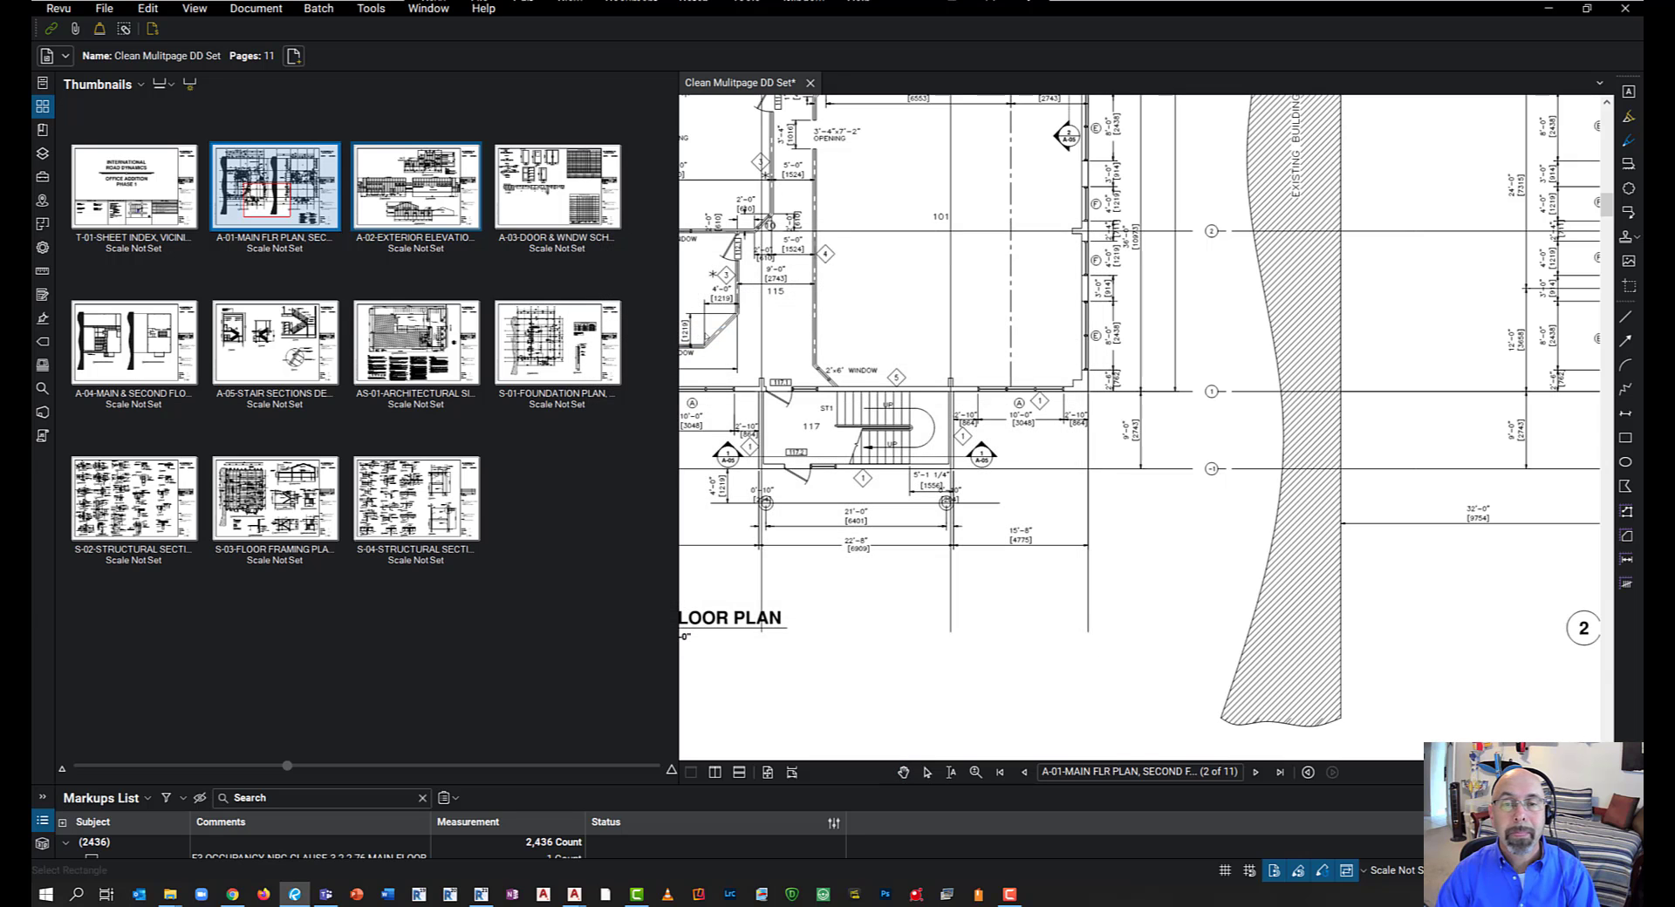
scroll(703, 331, down, 2)
mouse_move(1540, 645)
mouse_down()
mouse_move(979, 524)
mouse_move(1256, 597)
mouse_up()
scroll(1112, 560, up, 2)
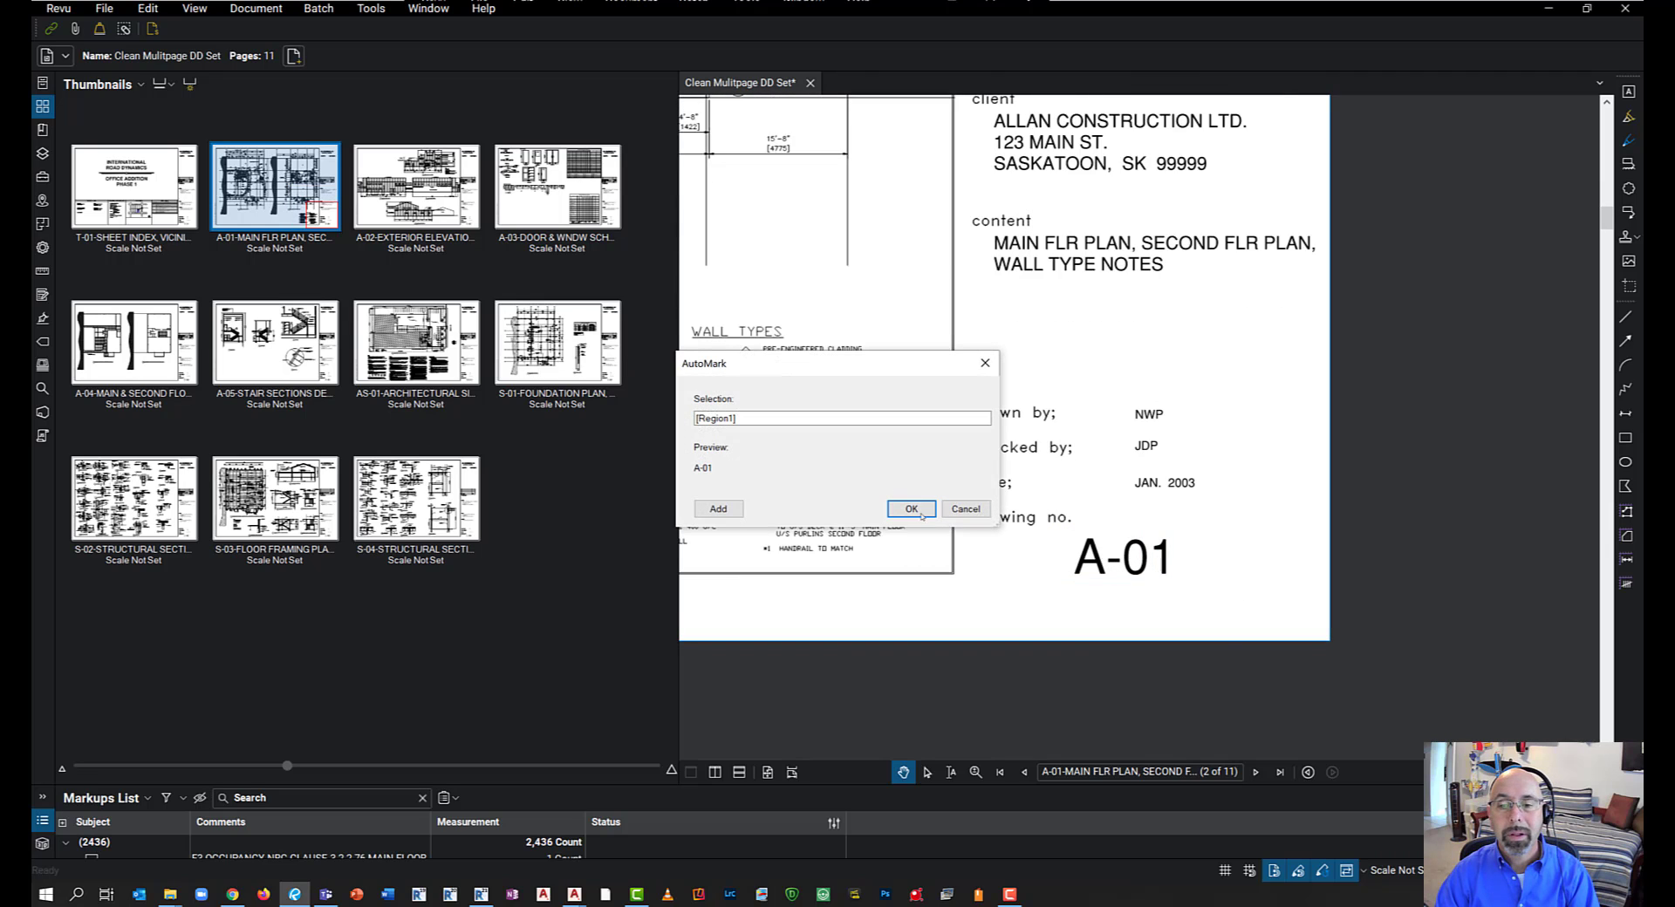
click(911, 510)
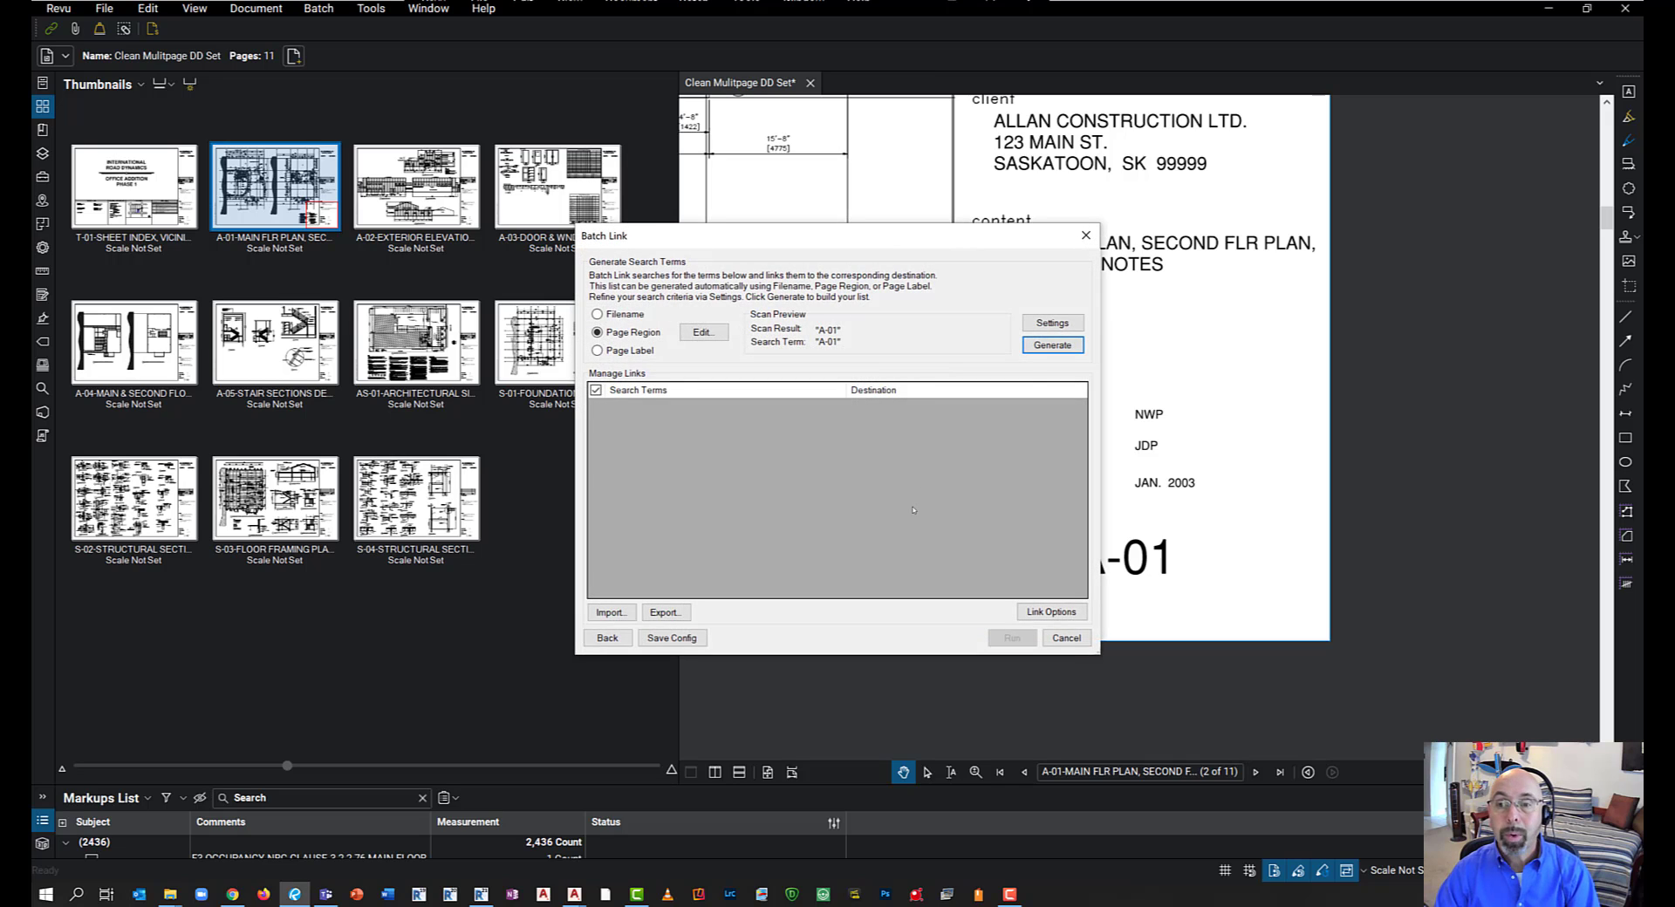
Generate the search terms without a filter, run the batch link for all sheets, and close the summary
click(1062, 324)
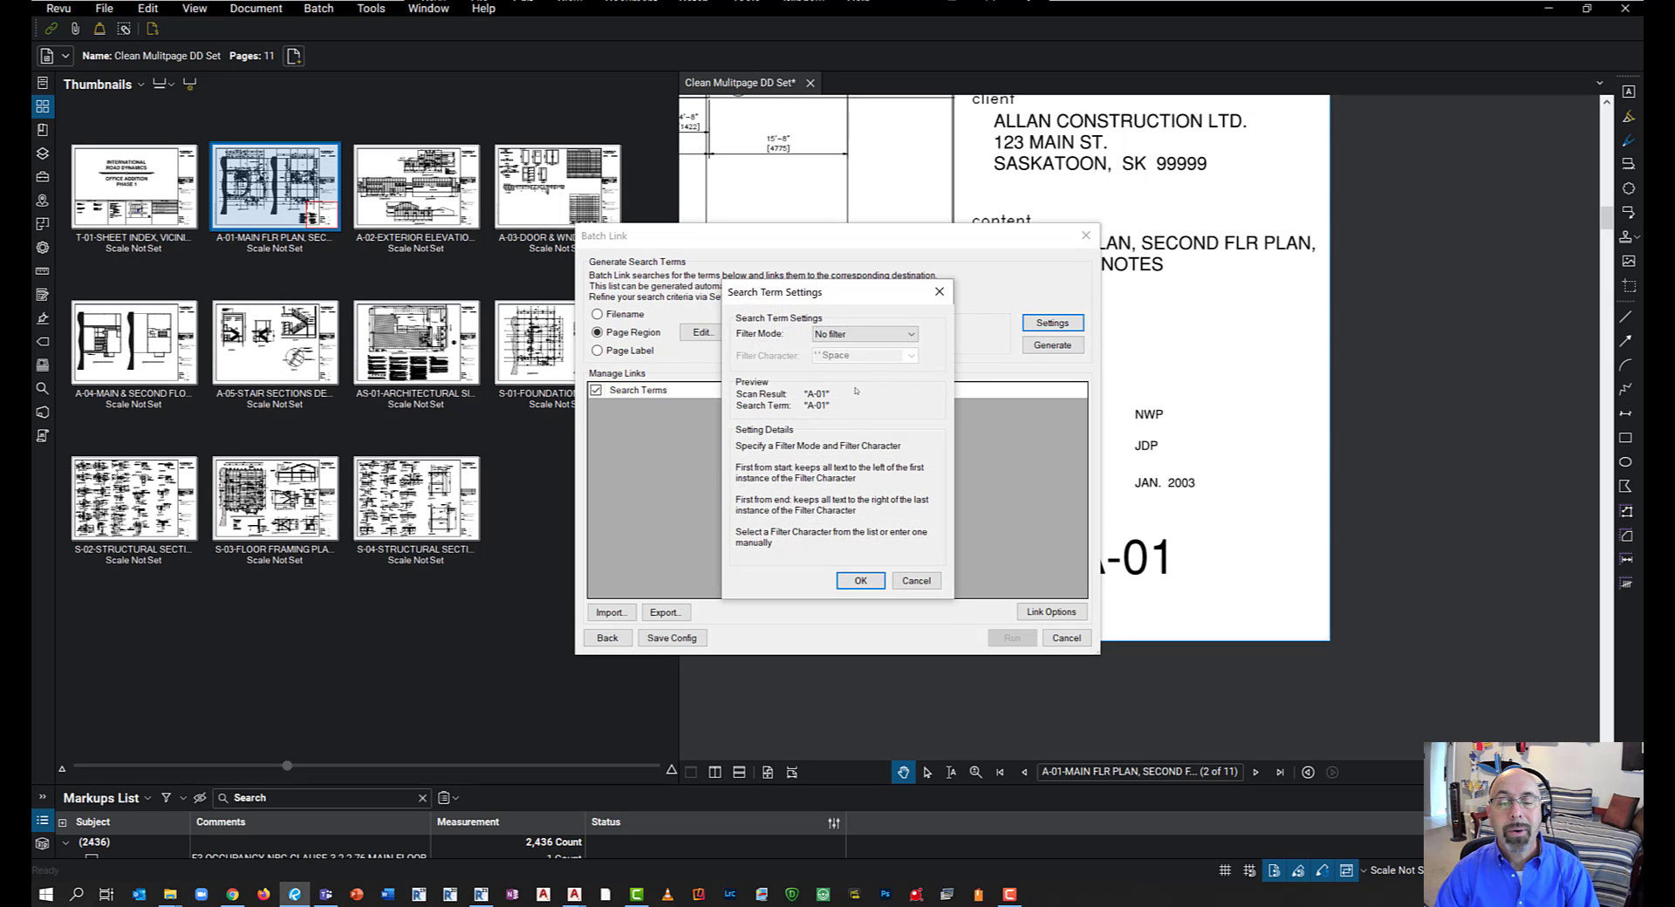
click(916, 580)
click(1039, 348)
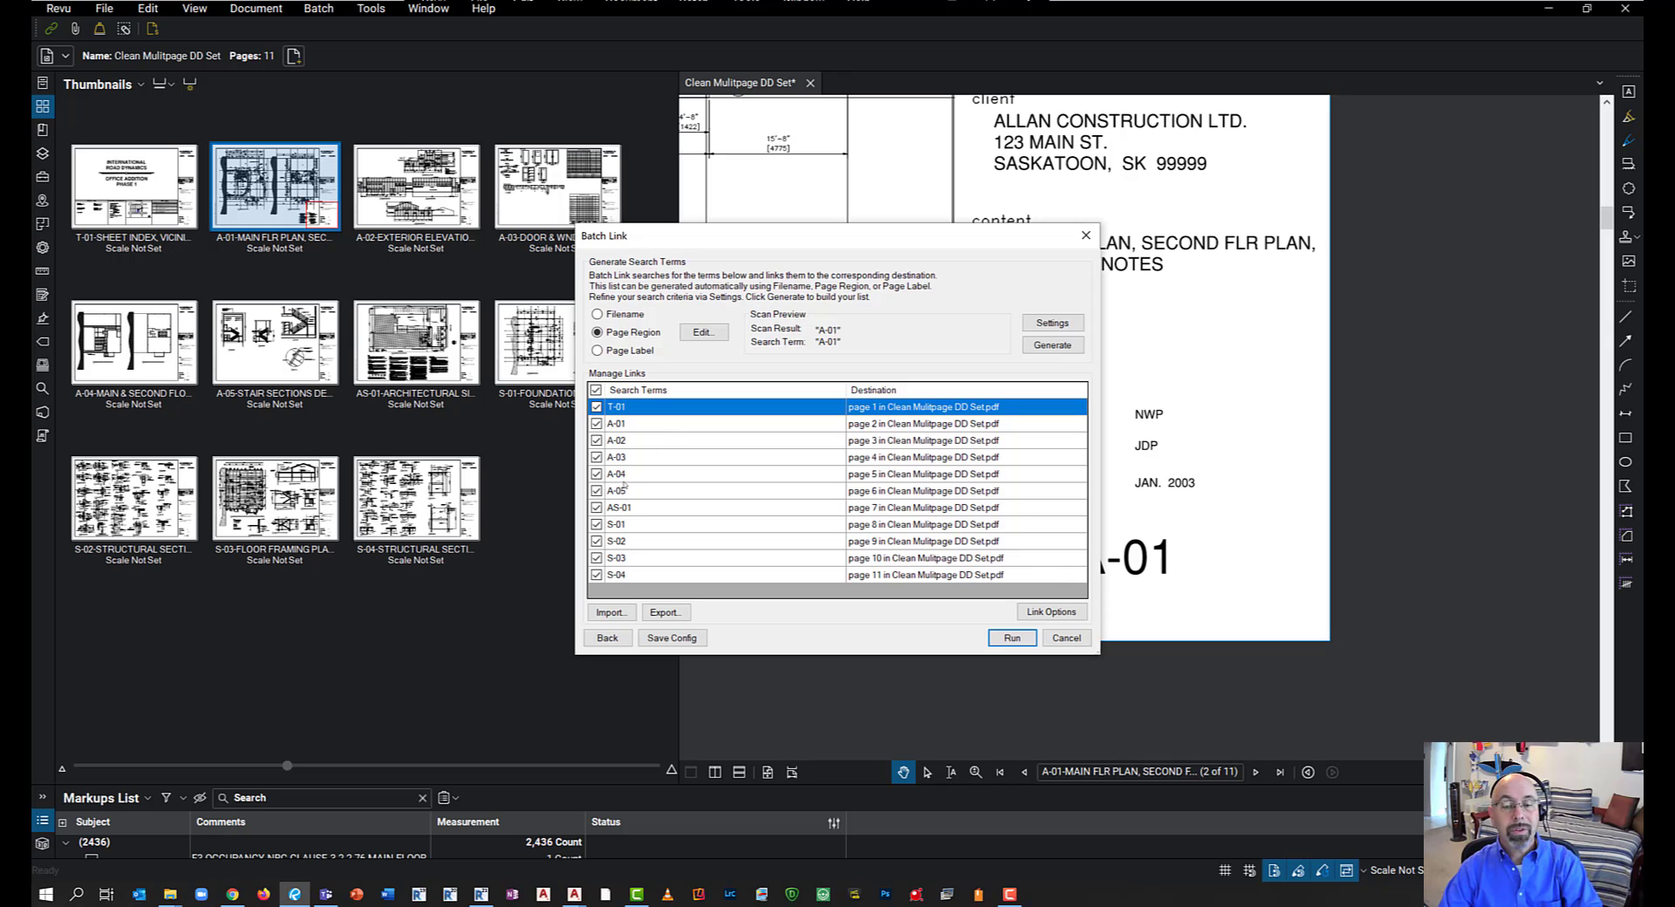
click(995, 638)
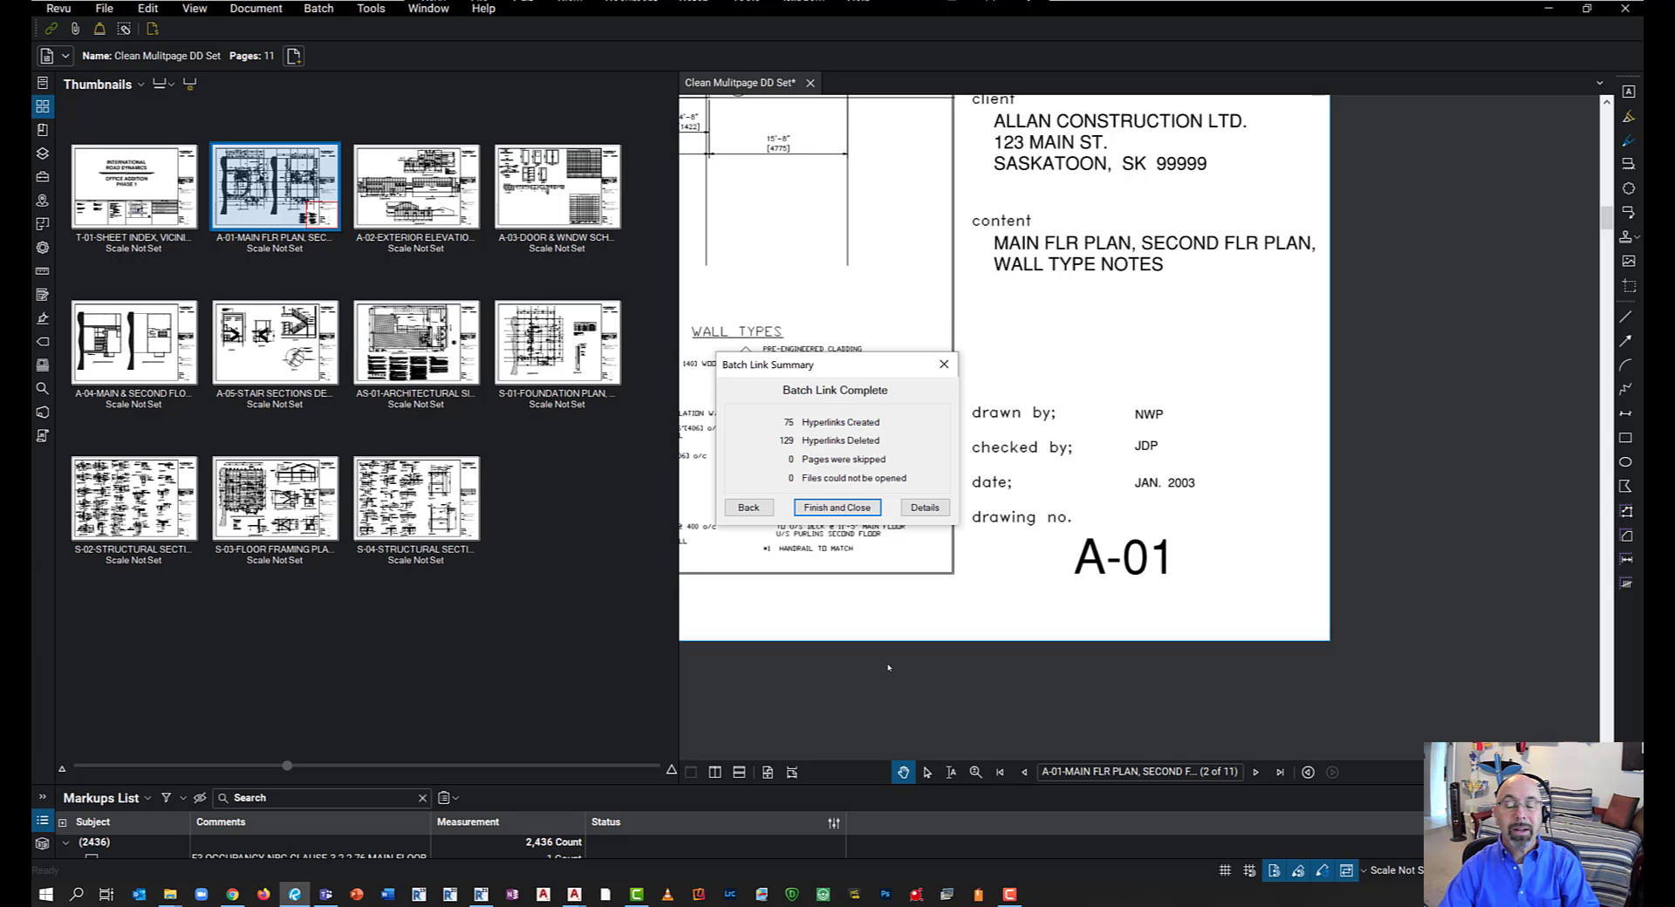
click(837, 508)
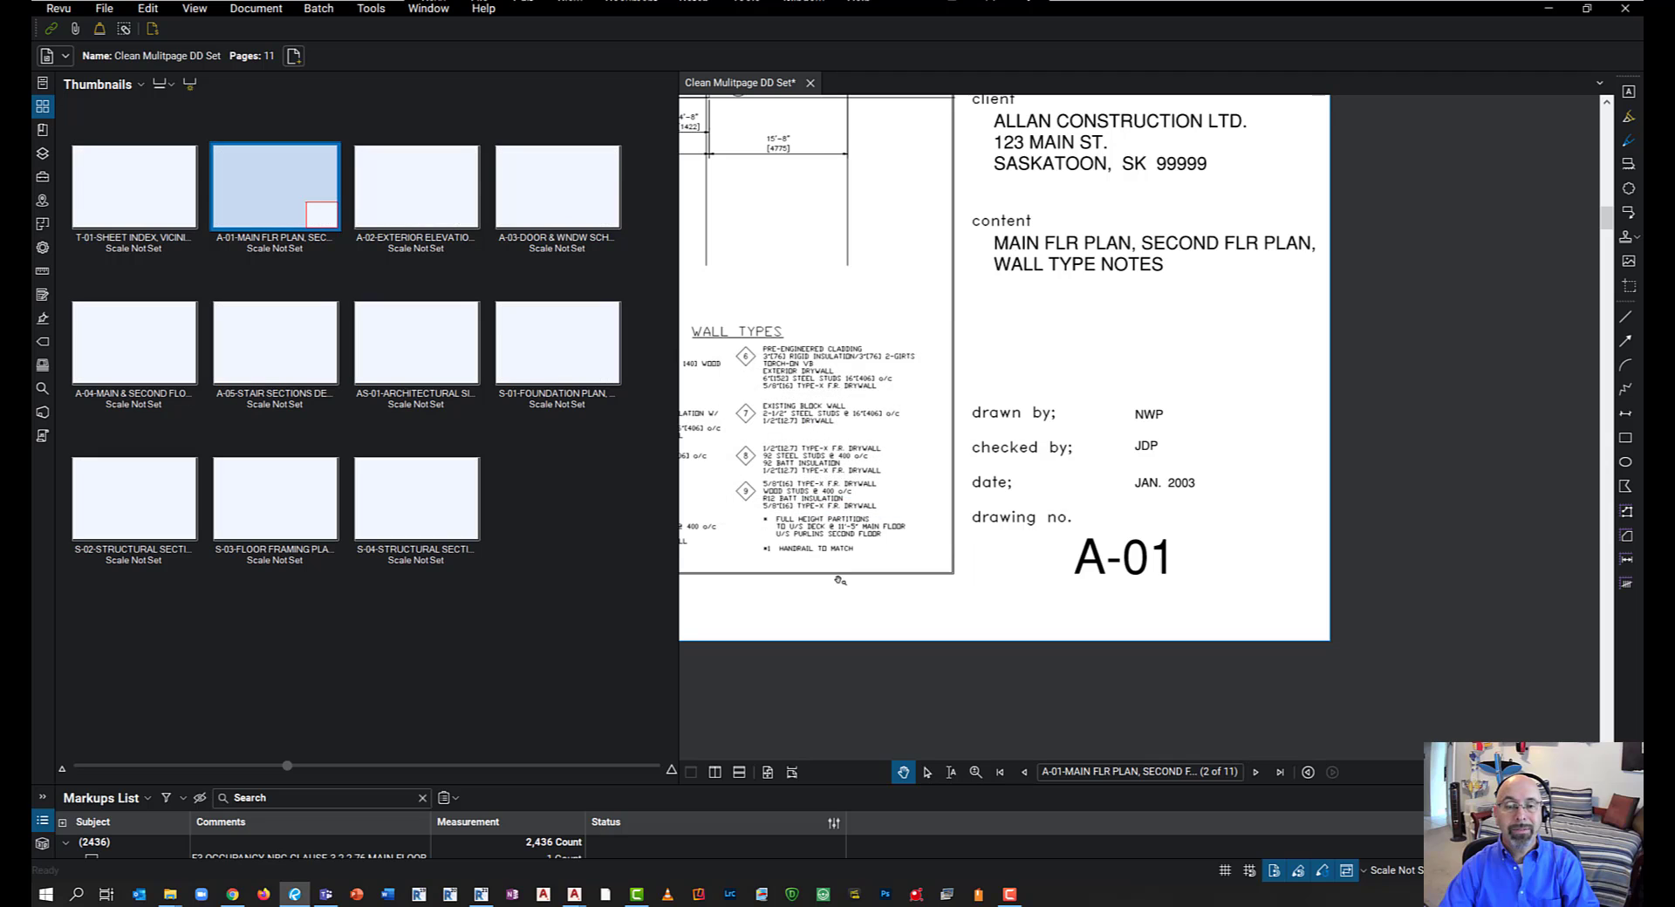
scroll(914, 435, down, 4)
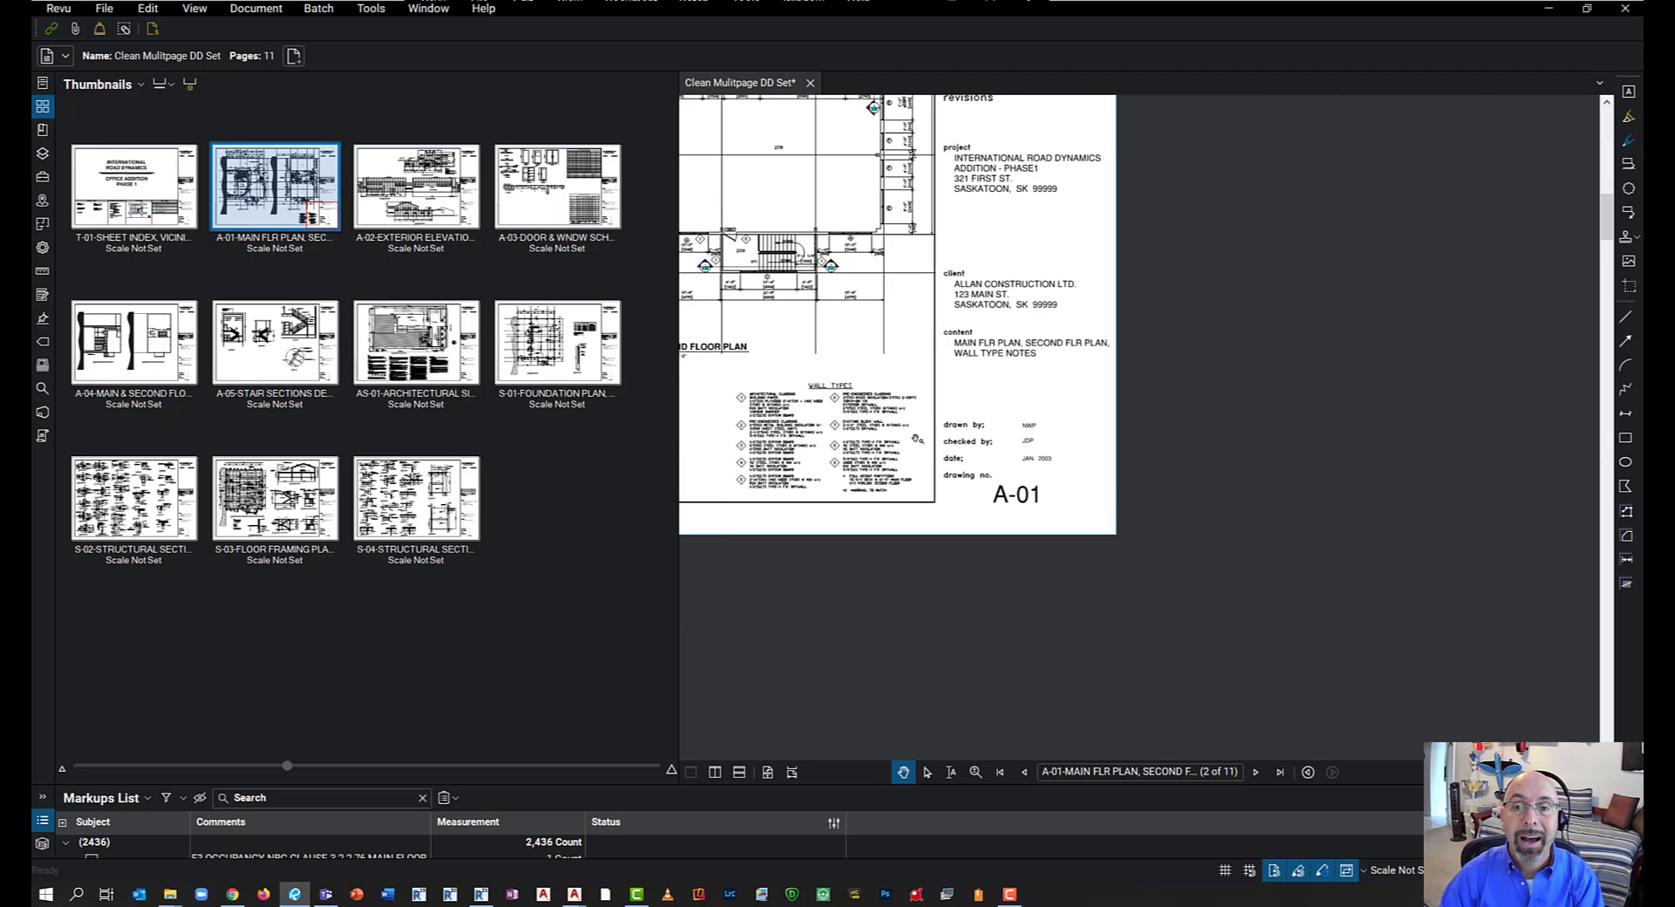
Test the new hyperlink on the A-05 section marker beside stair ST1 on the main floor plan
drag(912, 435, 1285, 500)
drag(999, 489, 1339, 593)
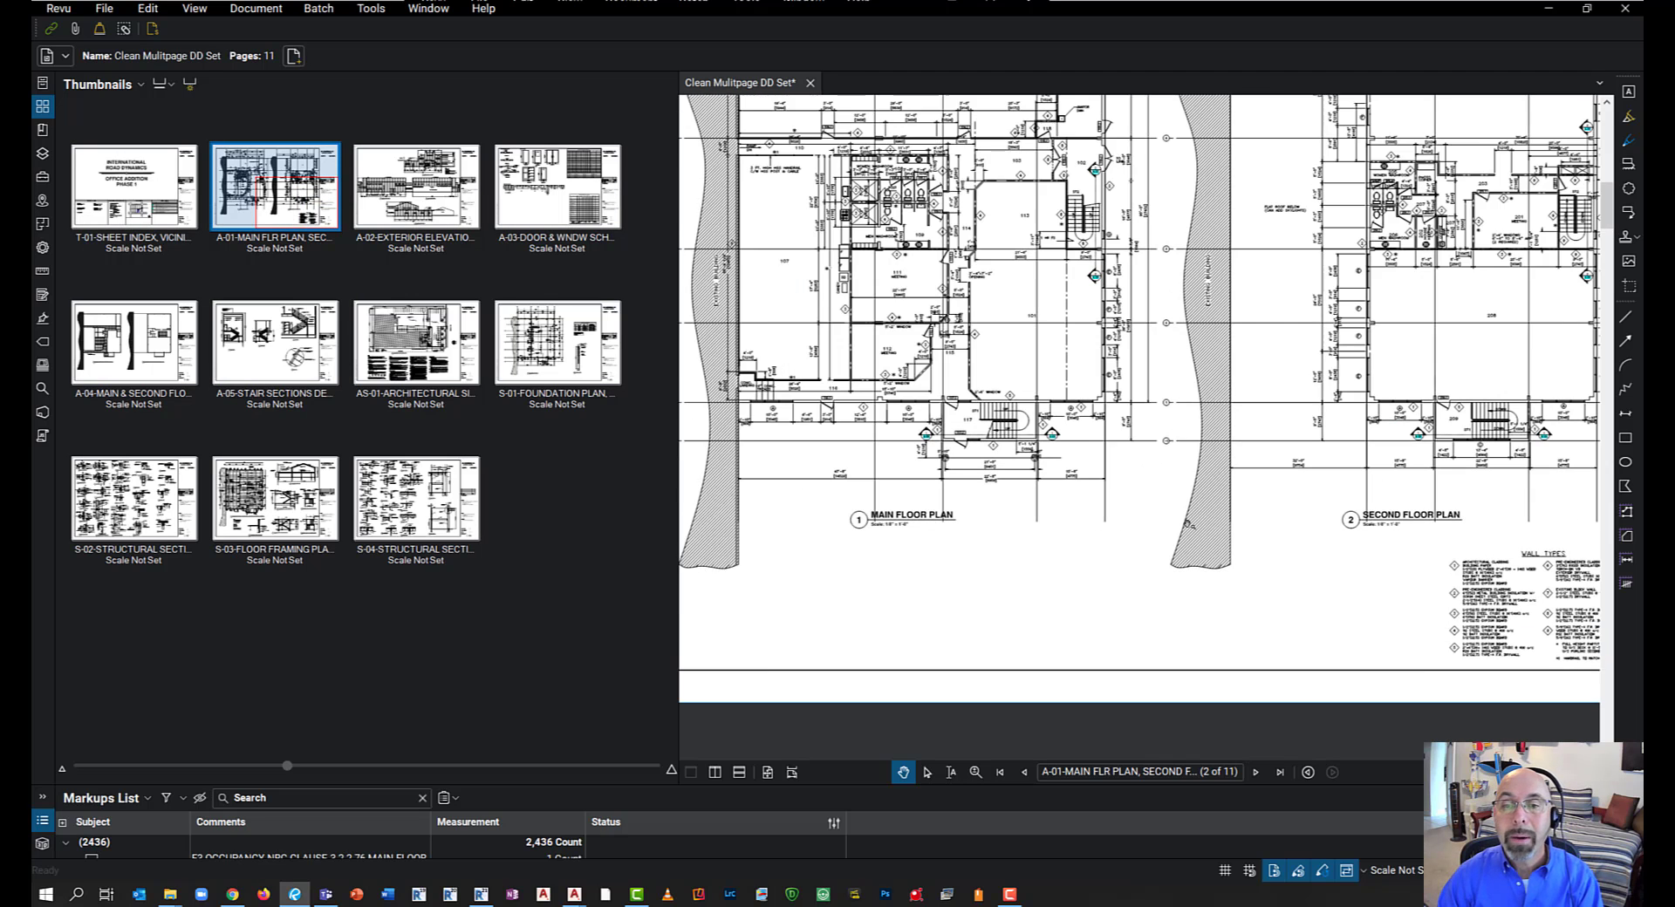
scroll(1016, 389, up, 3)
scroll(1075, 440, up, 2)
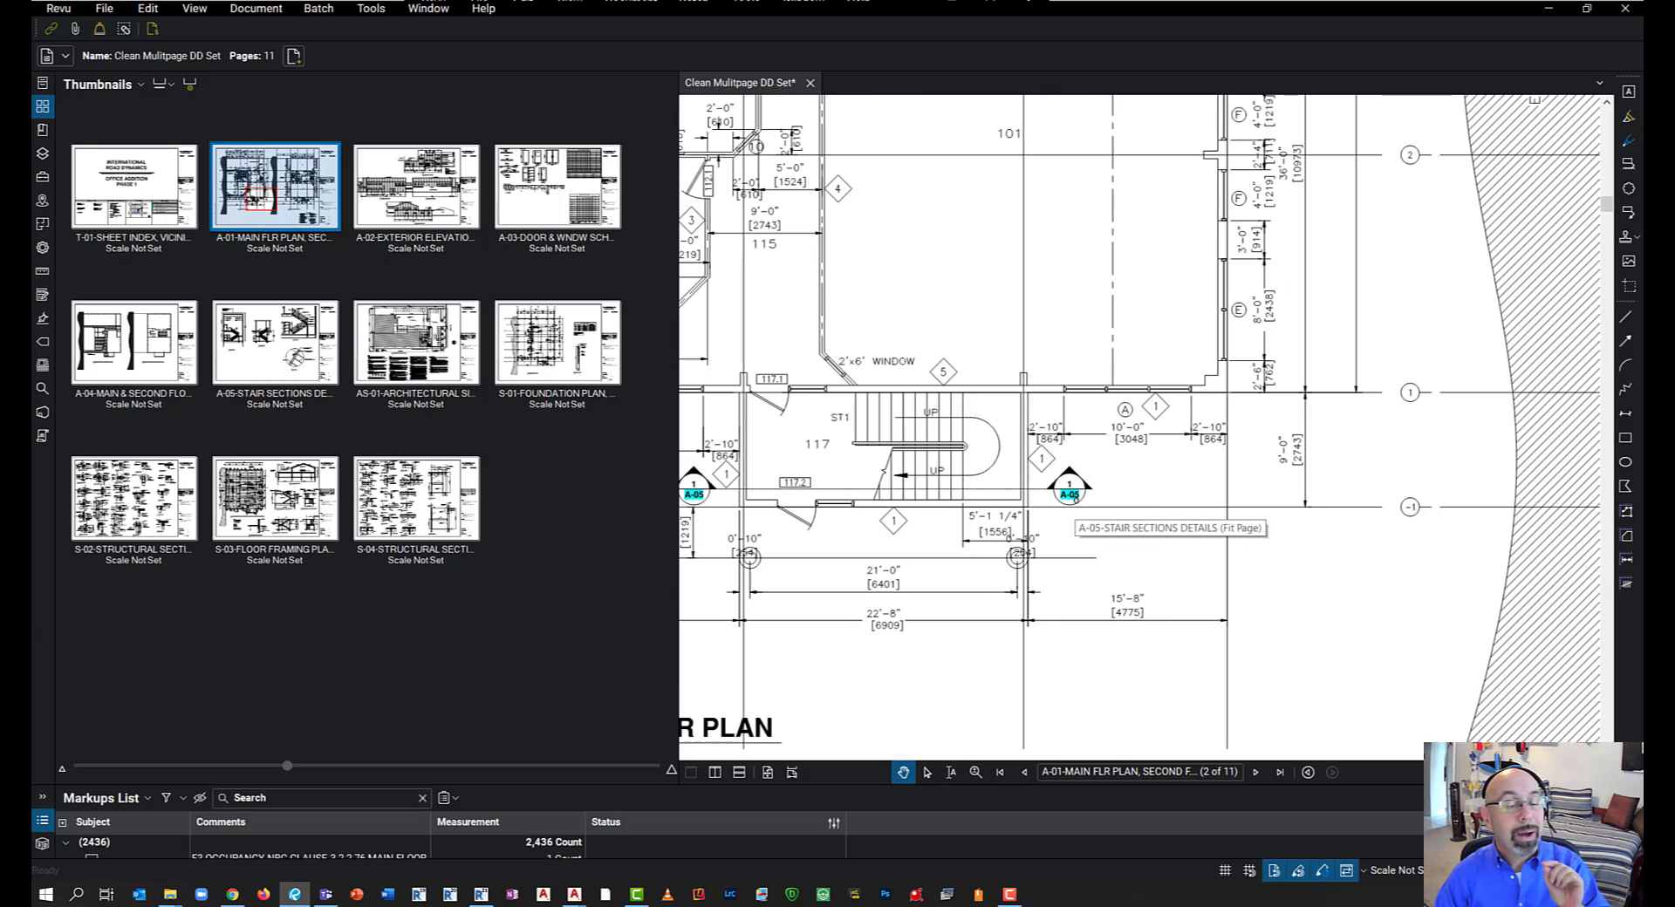
click(1070, 495)
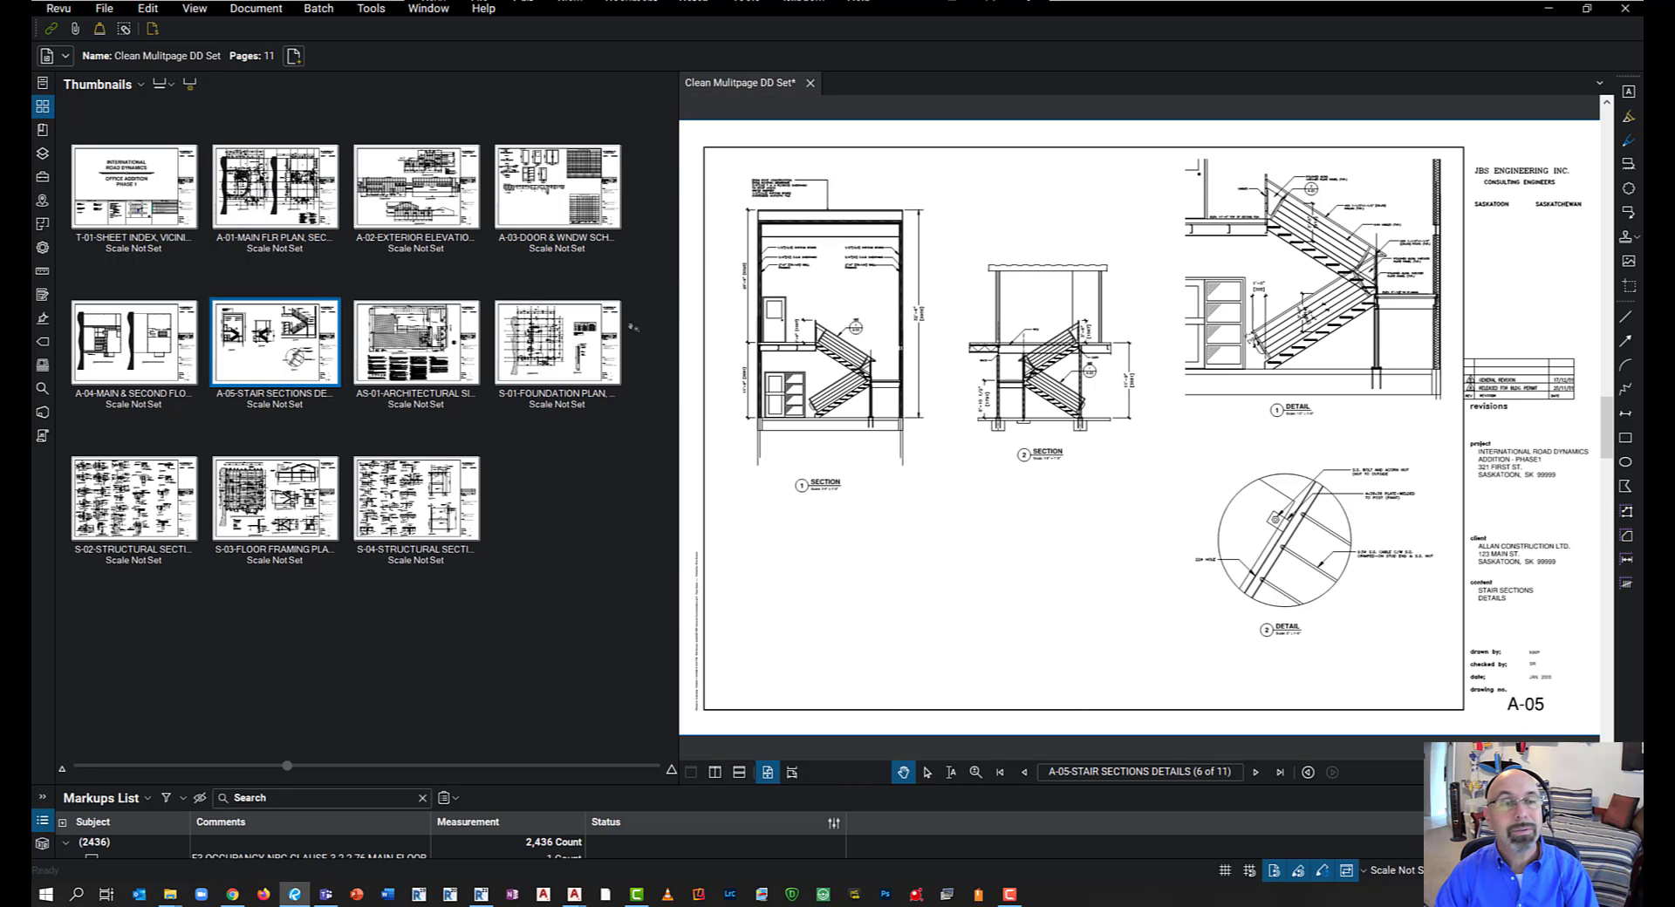
Return to sheet A-01 and follow the section 2 hyperlink to A-05 beside room 102, above stair ST2
click(277, 192)
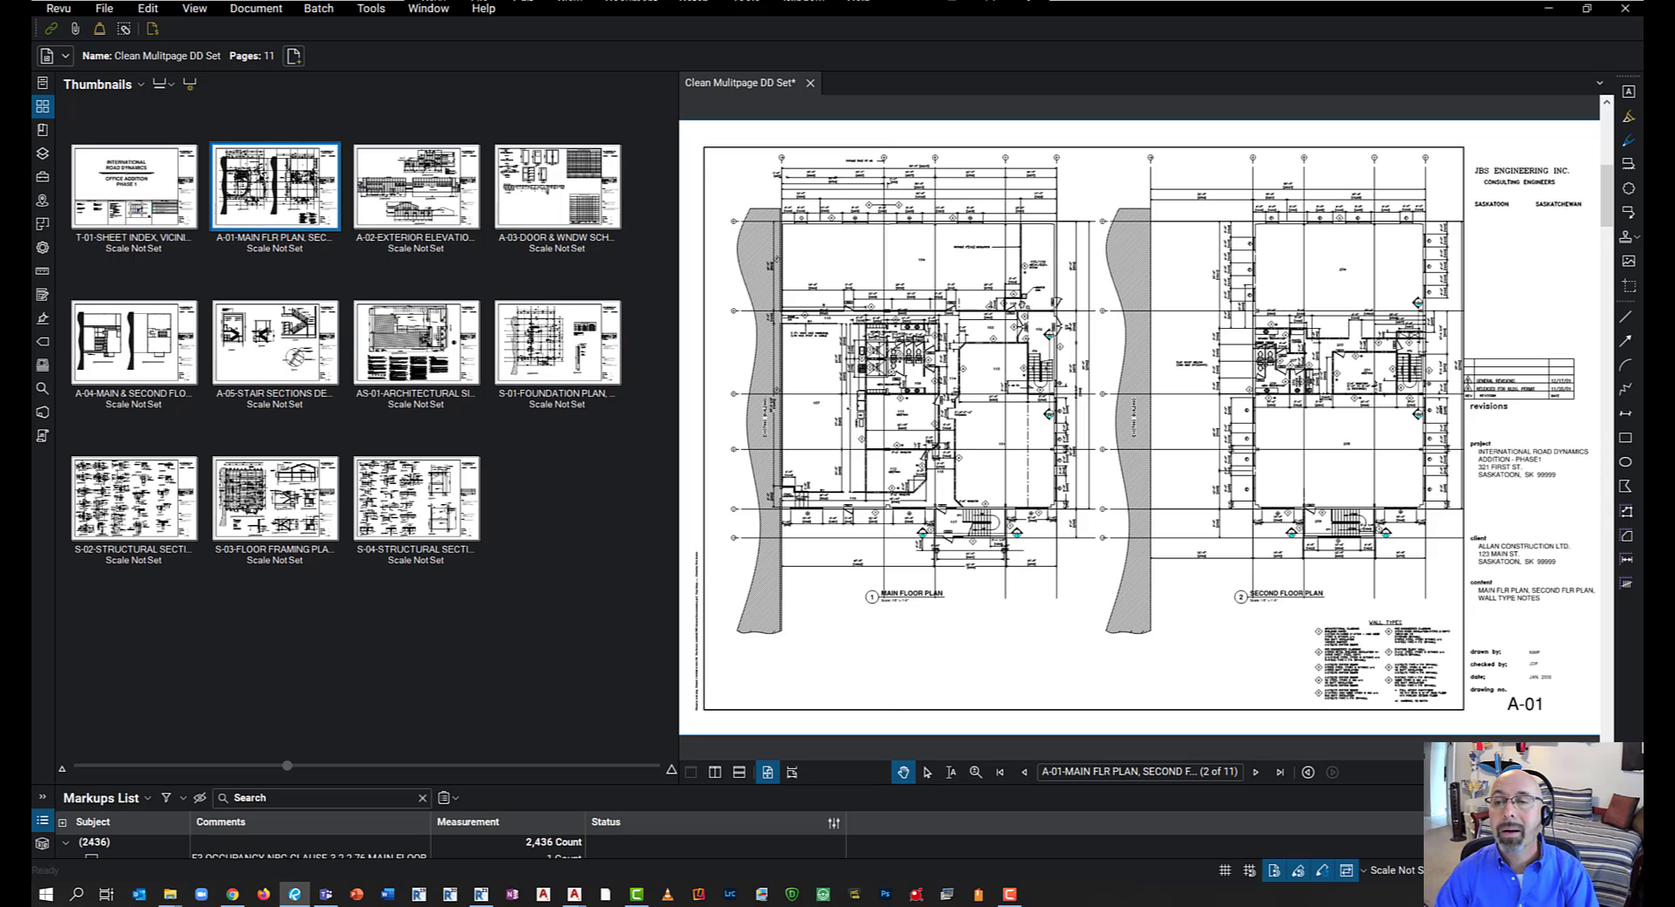
scroll(1081, 349, up, 5)
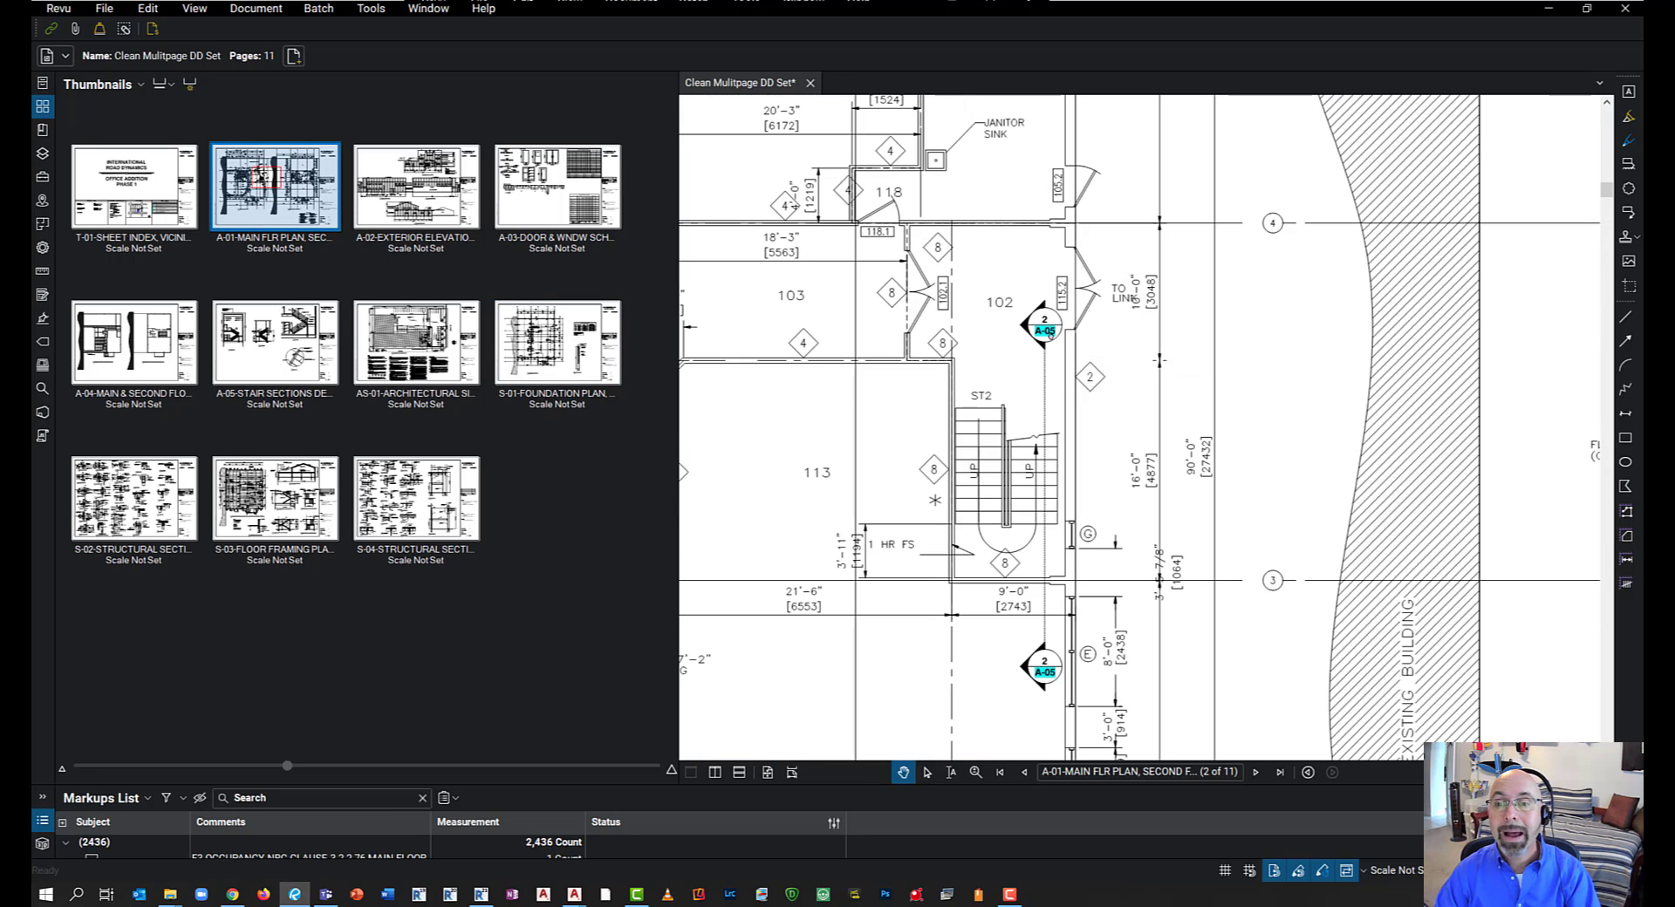
click(1050, 332)
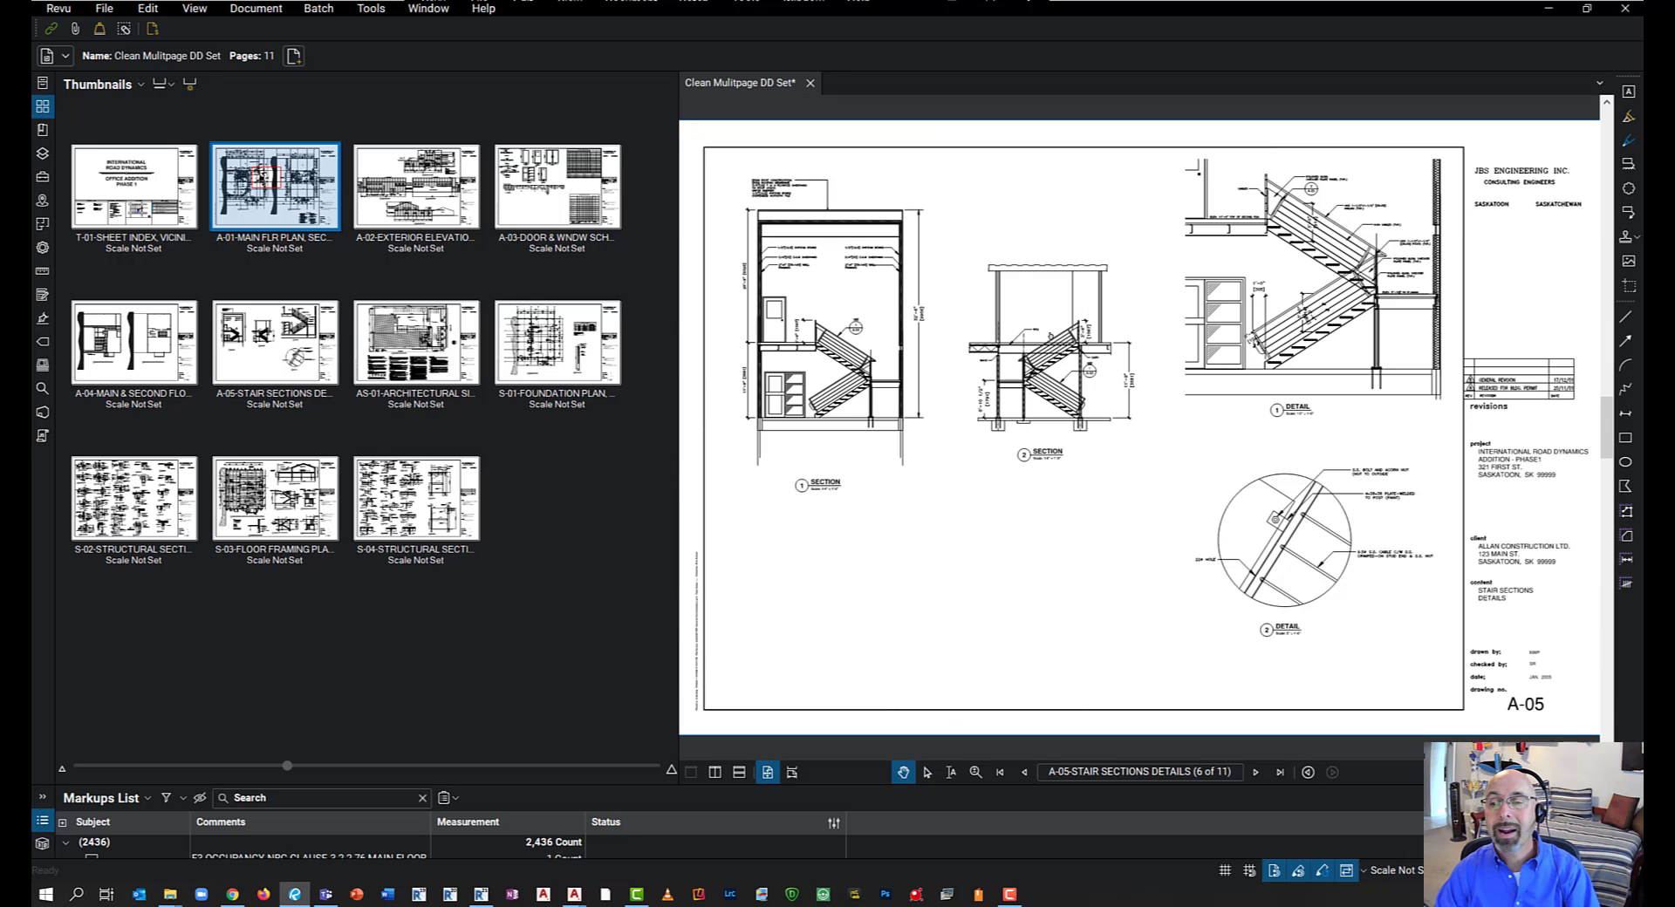